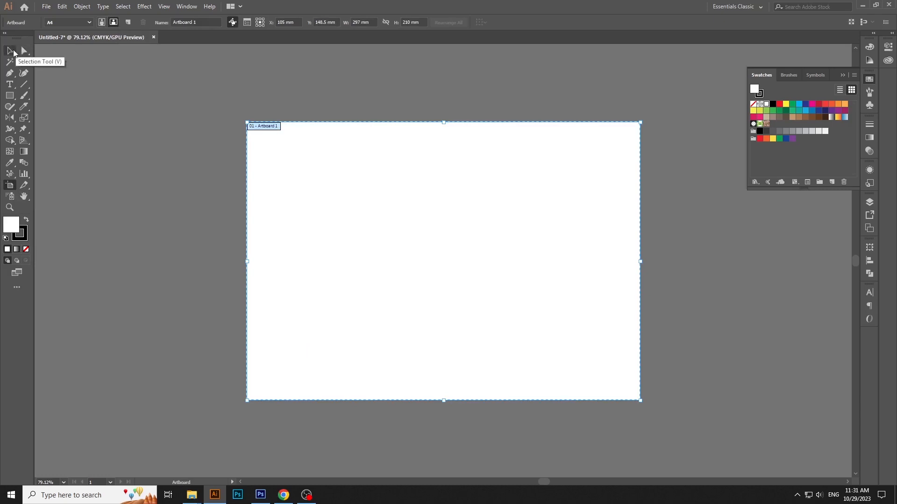
Draw a rectangle about 154 × 106 mm from the artboard's top-left corner
{"action": "left_click", "coordinate": [9, 50]}
{"action": "left_click_drag", "start_coordinate": [13, 100], "coordinate": [41, 93]}
{"action": "left_click_drag", "start_coordinate": [247, 123], "coordinate": [450, 263]}
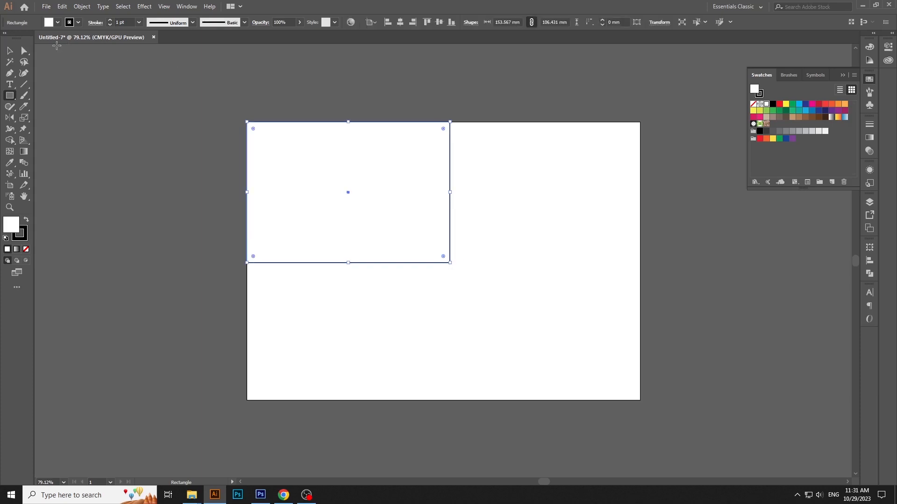
Fill the rectangle with red and remove its black stroke
{"action": "left_click", "coordinate": [9, 54]}
{"action": "left_click", "coordinate": [779, 104]}
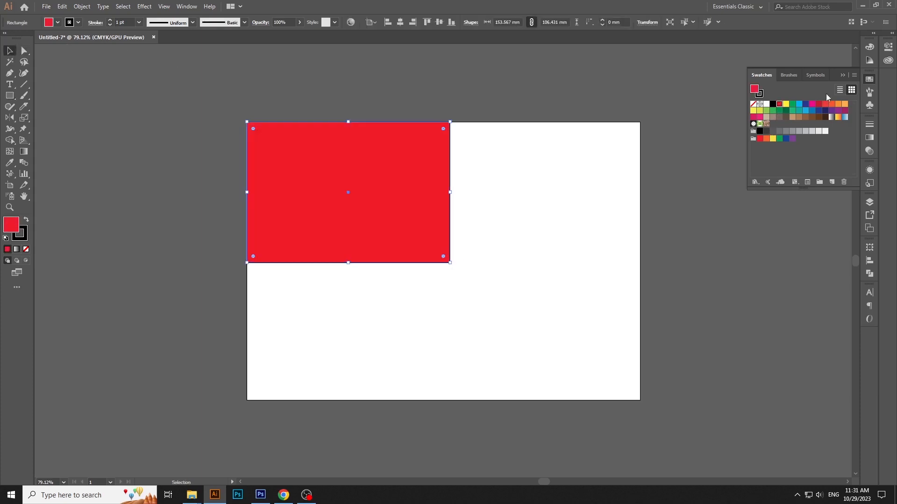
{"action": "left_click", "coordinate": [865, 82]}
{"action": "left_click", "coordinate": [80, 23]}
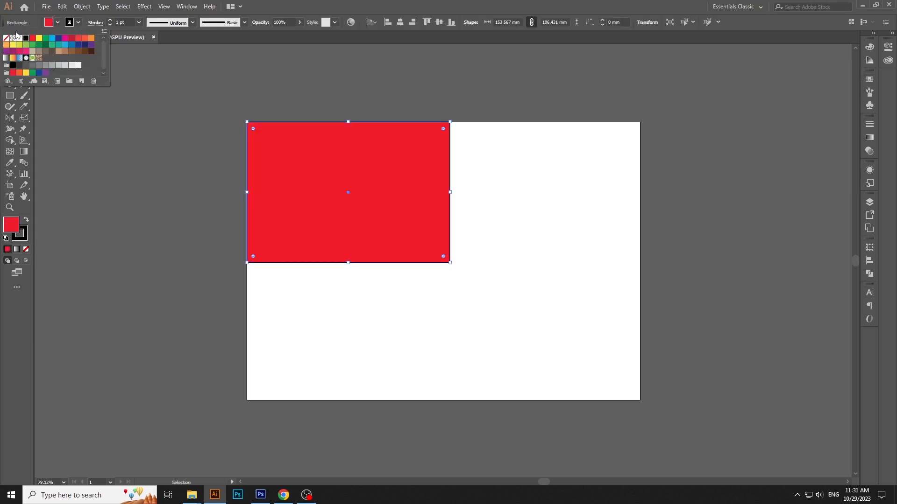
{"action": "left_click", "coordinate": [8, 39]}
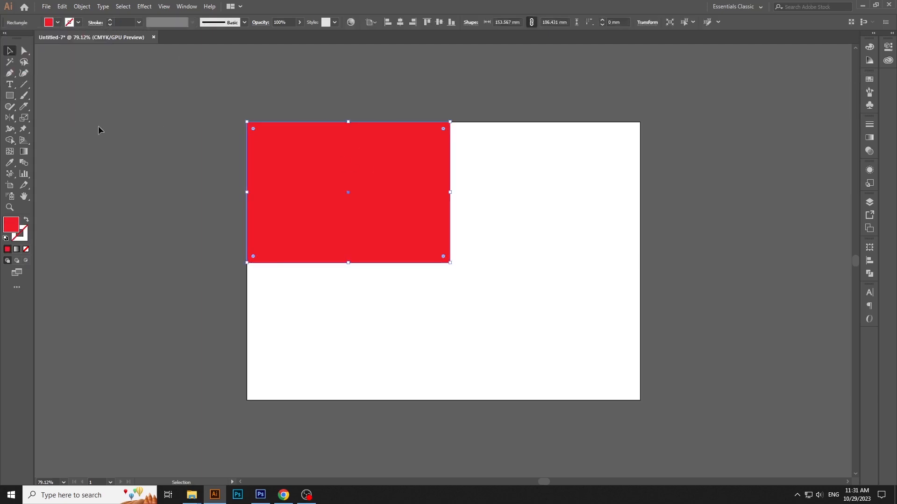
Cut the red rectangle with the Knife tool along a flowing S-curve from its top edge to its left edge
{"action": "left_click_drag", "start_coordinate": [24, 106], "coordinate": [59, 129]}
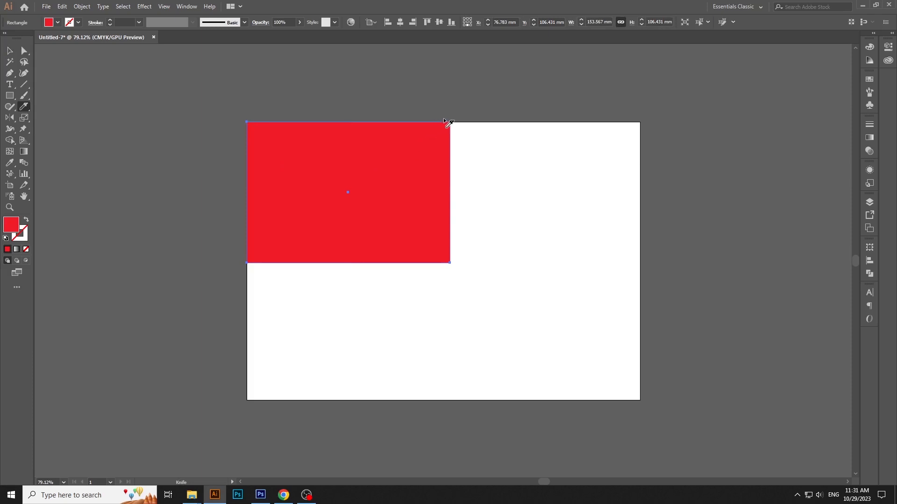
{"action": "mouse_move", "coordinate": [448, 118]}
{"action": "left_mouse_down"}
{"action": "mouse_move", "coordinate": [387, 168]}
{"action": "mouse_move", "coordinate": [316, 202]}
{"action": "mouse_move", "coordinate": [223, 186]}
{"action": "left_mouse_up"}
{"action": "mouse_move", "coordinate": [451, 113]}
{"action": "left_mouse_down"}
{"action": "mouse_move", "coordinate": [300, 190]}
{"action": "mouse_move", "coordinate": [205, 180]}
{"action": "left_mouse_up"}
{"action": "left_click_drag", "start_coordinate": [465, 121], "coordinate": [421, 131]}
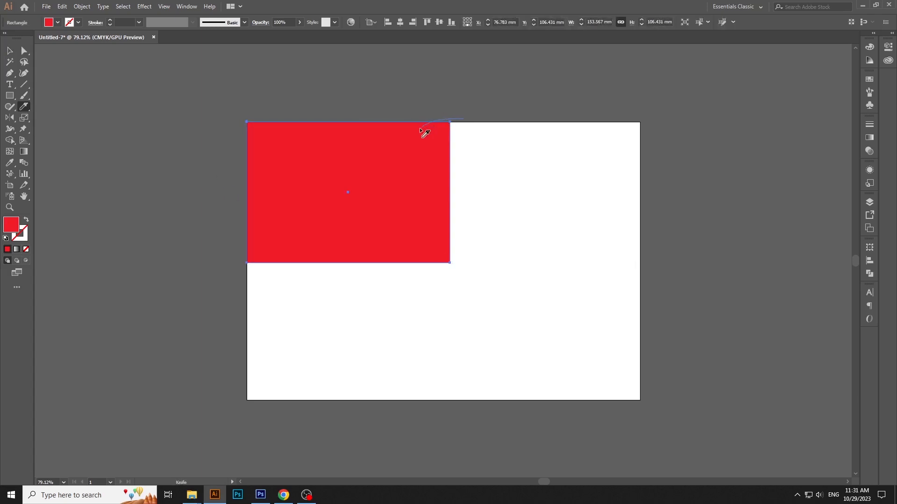
{"action": "left_click_drag", "start_coordinate": [326, 204], "coordinate": [225, 185]}
{"action": "mouse_move", "coordinate": [462, 117]}
{"action": "left_mouse_down"}
{"action": "mouse_move", "coordinate": [422, 125]}
{"action": "mouse_move", "coordinate": [362, 176]}
{"action": "mouse_move", "coordinate": [255, 191]}
{"action": "mouse_move", "coordinate": [225, 186]}
{"action": "left_mouse_up"}
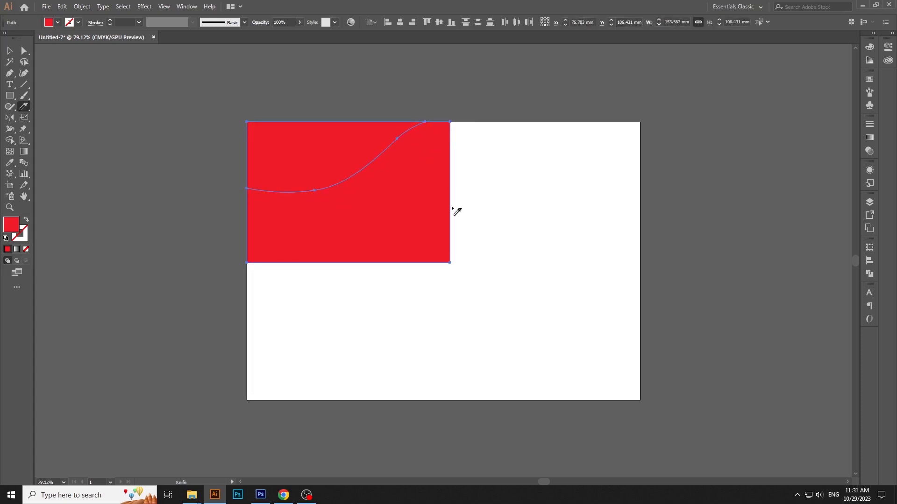
Move the lower piece of the cut rectangle off the artboard, beyond its right edge
{"action": "key", "text": "v"}
{"action": "left_click_drag", "start_coordinate": [335, 231], "coordinate": [738, 280]}
{"action": "left_click", "coordinate": [313, 164]}
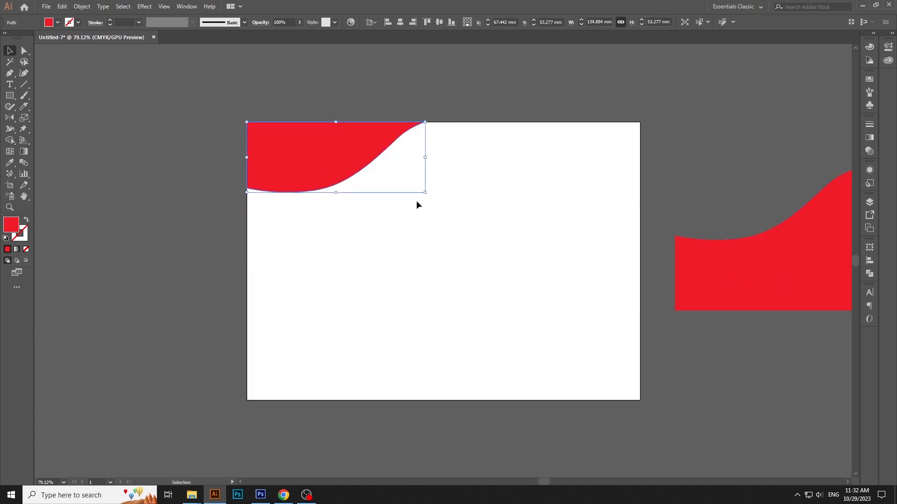
{"action": "left_click", "coordinate": [546, 214]}
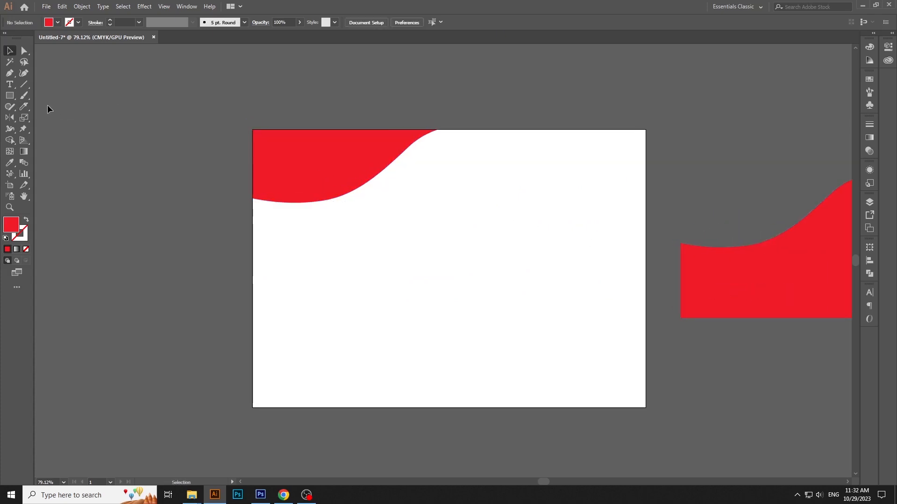
Draw a closed curved shape about 163 × 52 mm over the red wave in the artboard's top-left corner with the Pen tool
{"action": "key", "text": "p"}
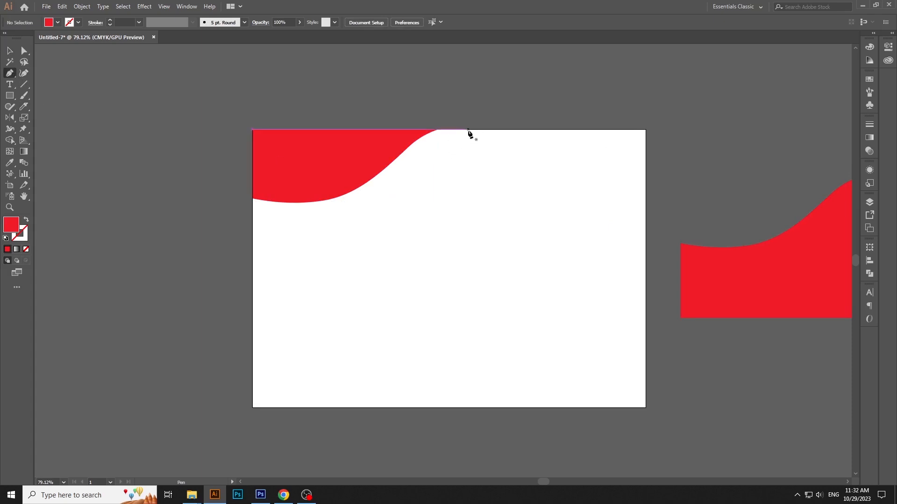
{"action": "left_click", "coordinate": [467, 129]}
{"action": "left_click_drag", "start_coordinate": [252, 192], "coordinate": [118, 159]}
{"action": "left_click", "coordinate": [253, 192]}
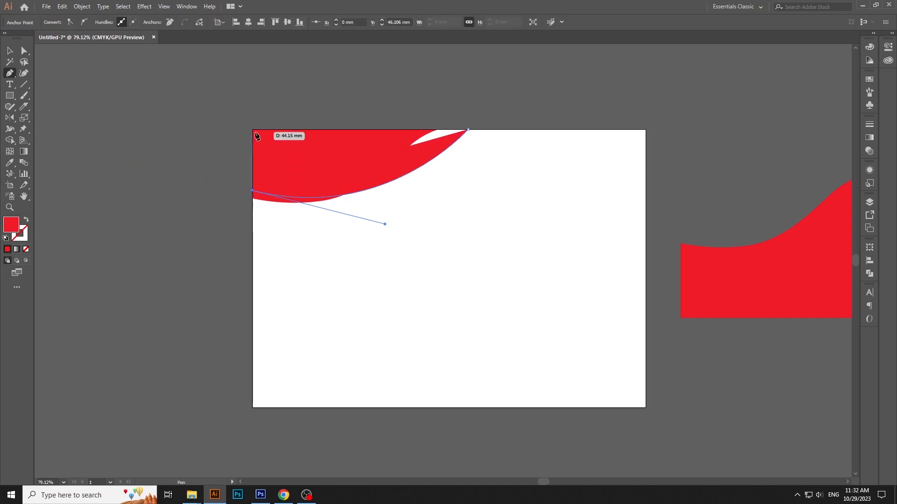
{"action": "left_click", "coordinate": [253, 130]}
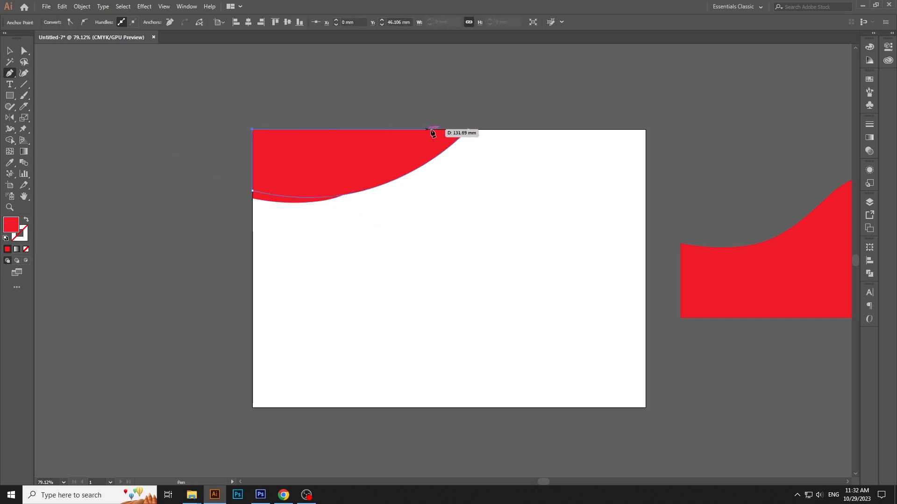
{"action": "left_click", "coordinate": [465, 129]}
Fill the new curved shape with light gray and send it behind the red wave
{"action": "key", "text": "v"}
{"action": "left_click", "coordinate": [463, 142]}
{"action": "left_click", "coordinate": [464, 139]}
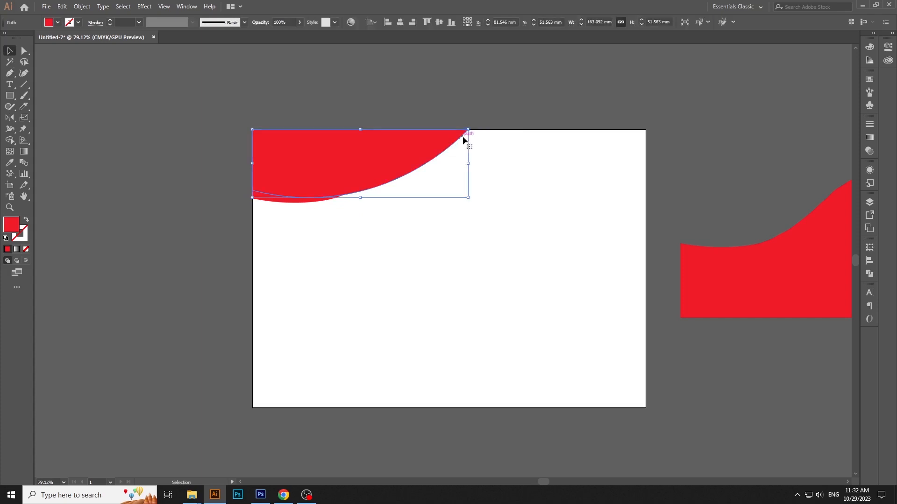
{"action": "left_click", "coordinate": [869, 81]}
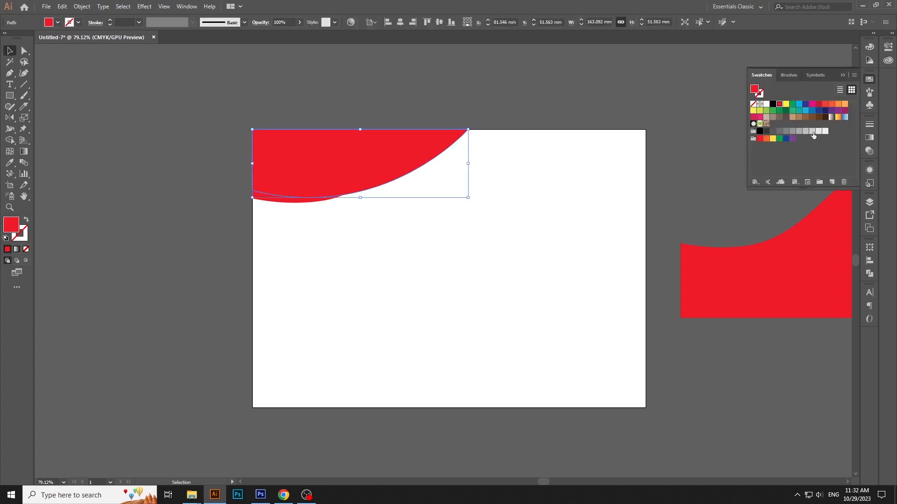
{"action": "left_click", "coordinate": [813, 133]}
{"action": "right_click", "coordinate": [443, 150]}
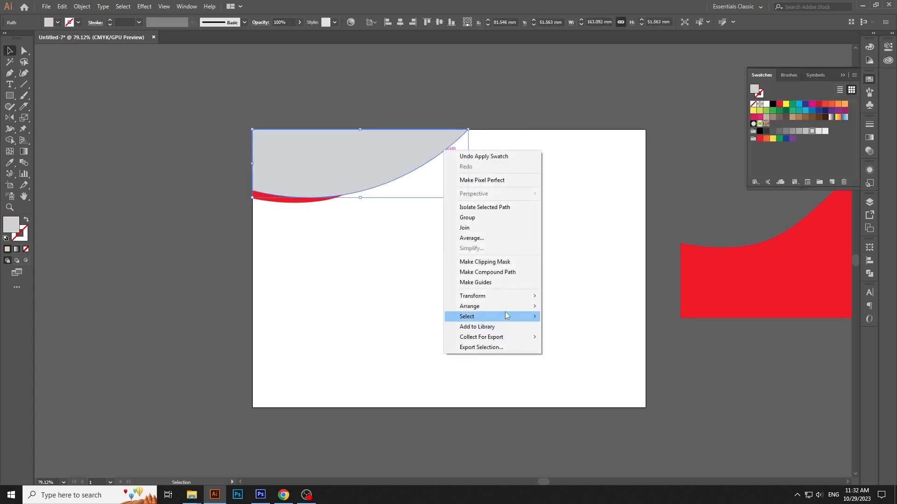
{"action": "mouse_move", "coordinate": [506, 306]}
{"action": "left_click", "coordinate": [594, 335]}
{"action": "left_click", "coordinate": [589, 290]}
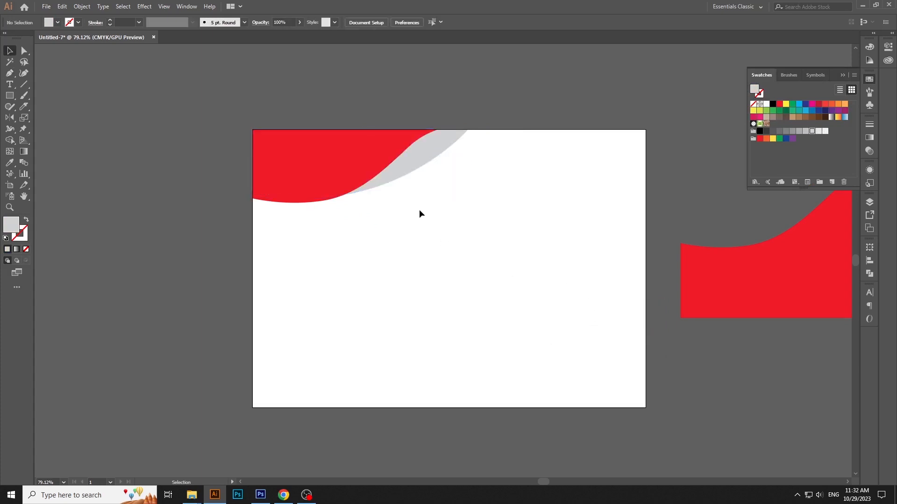
{"action": "left_click", "coordinate": [408, 161]}
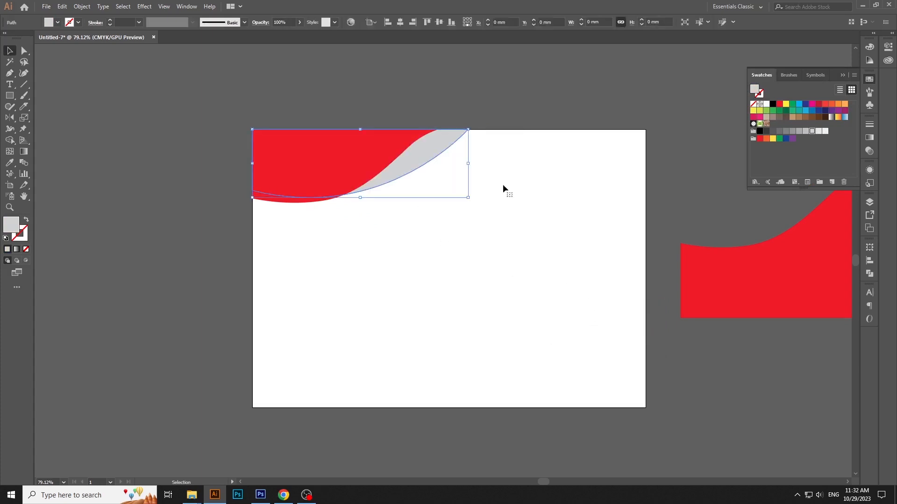
Delete the leftover red piece beside the artboard and enlarge the gray shape to about 173 × 55 mm
{"action": "left_click", "coordinate": [731, 268]}
{"action": "key", "text": "Delete"}
{"action": "left_click", "coordinate": [425, 159]}
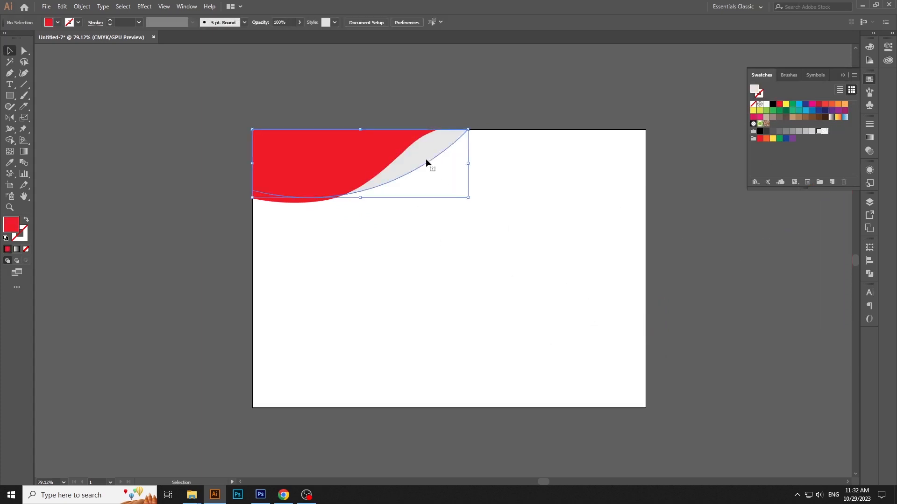
{"action": "left_click_drag", "start_coordinate": [469, 198], "coordinate": [481, 202]}
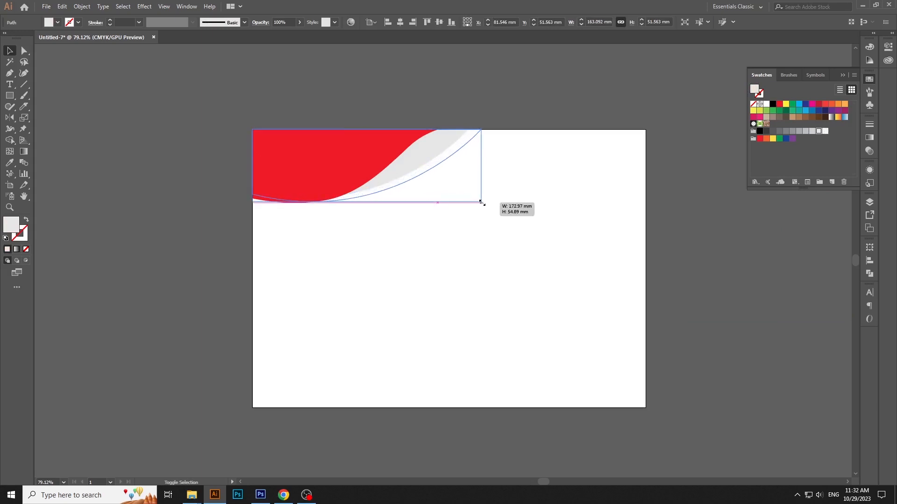
{"action": "left_click", "coordinate": [532, 198]}
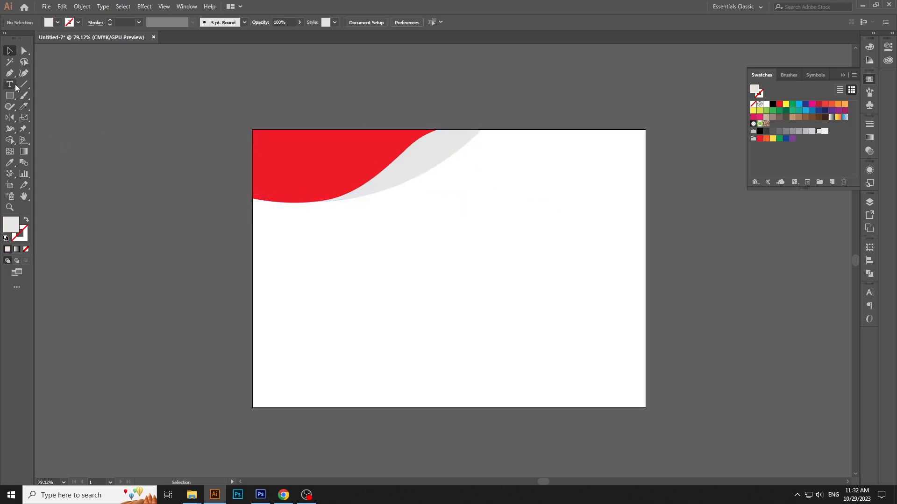
Draw an open curve about 179 × 61 mm with the Pen tool, following the gray shape's outer edge from the left to the top artboard edge
{"action": "key", "text": "p"}
{"action": "left_click", "coordinate": [252, 206]}
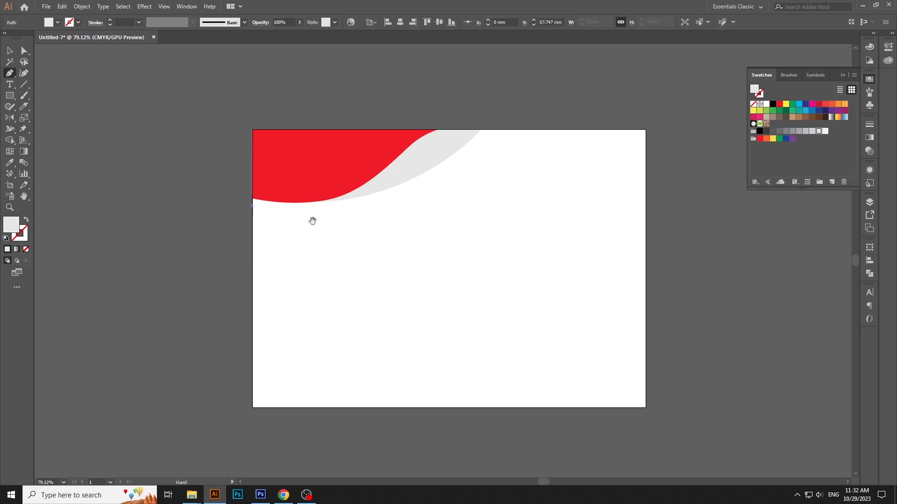
{"action": "scroll", "coordinate": [327, 222], "scroll_direction": "up", "scroll_amount": 3}
{"action": "left_click_drag", "start_coordinate": [485, 192], "coordinate": [607, 86]}
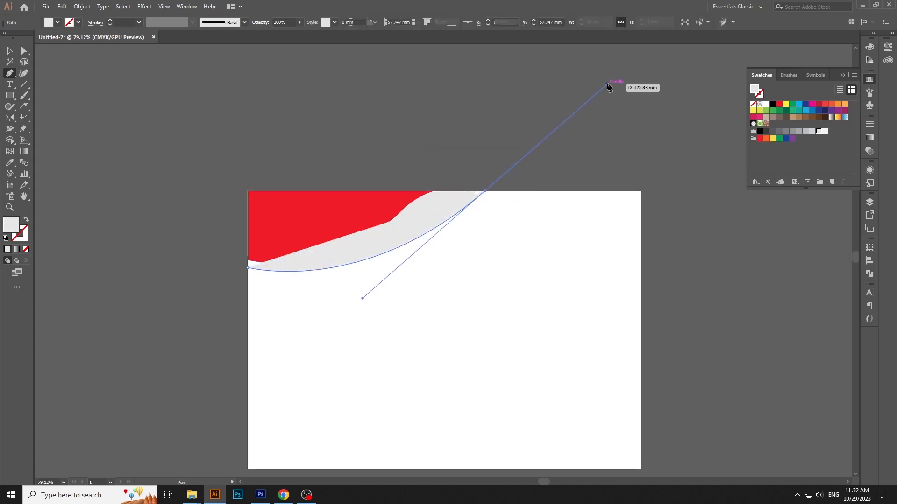
{"action": "key", "text": "v"}
{"action": "left_click", "coordinate": [539, 220]}
Give the open curve an orange stroke and no fill
{"action": "left_click", "coordinate": [395, 244]}
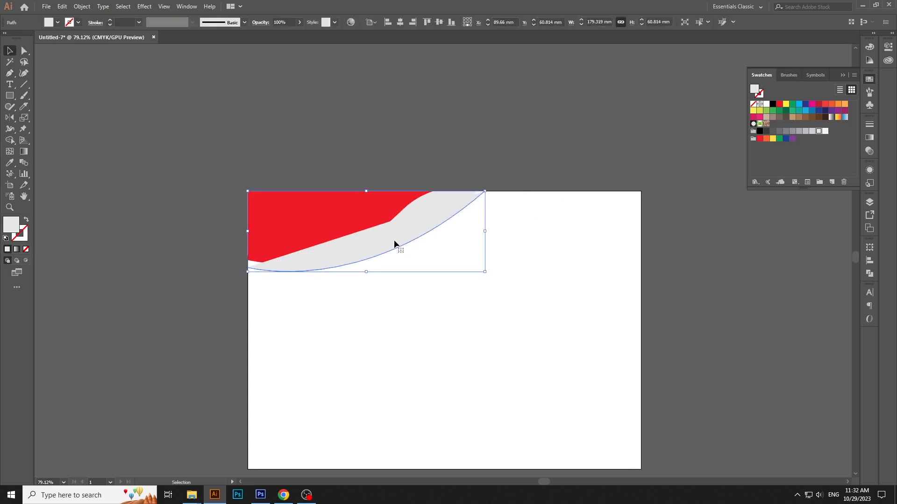
{"action": "left_click", "coordinate": [834, 104]}
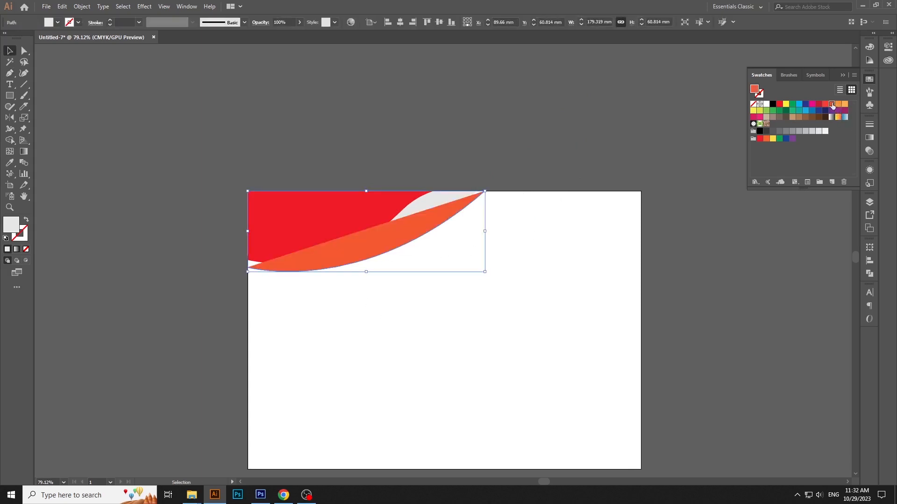
{"action": "left_click", "coordinate": [26, 219]}
Change the red wave's fill to the same orange as the curved line
{"action": "left_click", "coordinate": [325, 215]}
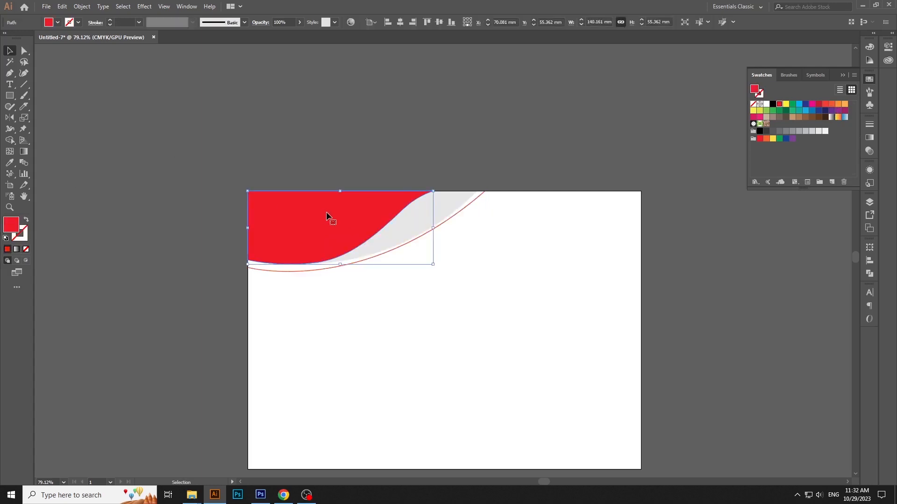
{"action": "left_click", "coordinate": [834, 104]}
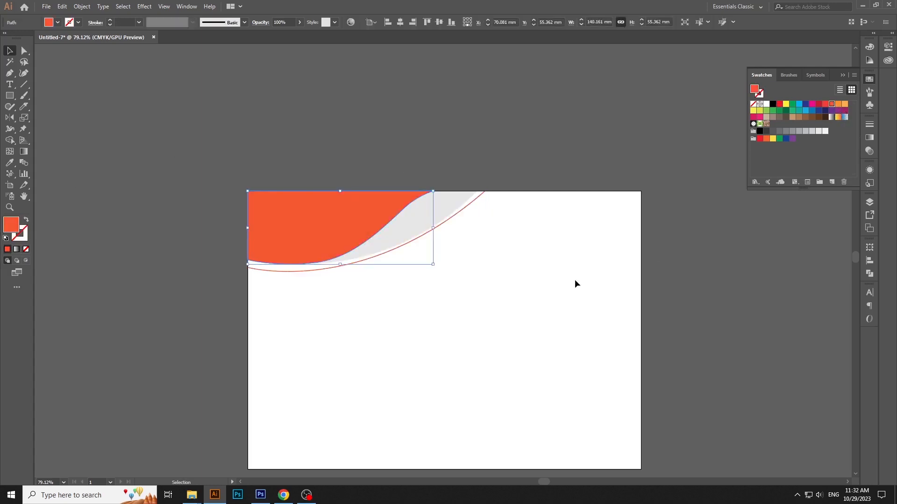
{"action": "left_click", "coordinate": [575, 280]}
Group the orange wave, the gray shape and the curved line together
{"action": "scroll", "coordinate": [561, 312], "scroll_direction": "down", "scroll_amount": 3}
{"action": "left_click_drag", "start_coordinate": [372, 255], "coordinate": [275, 155]}
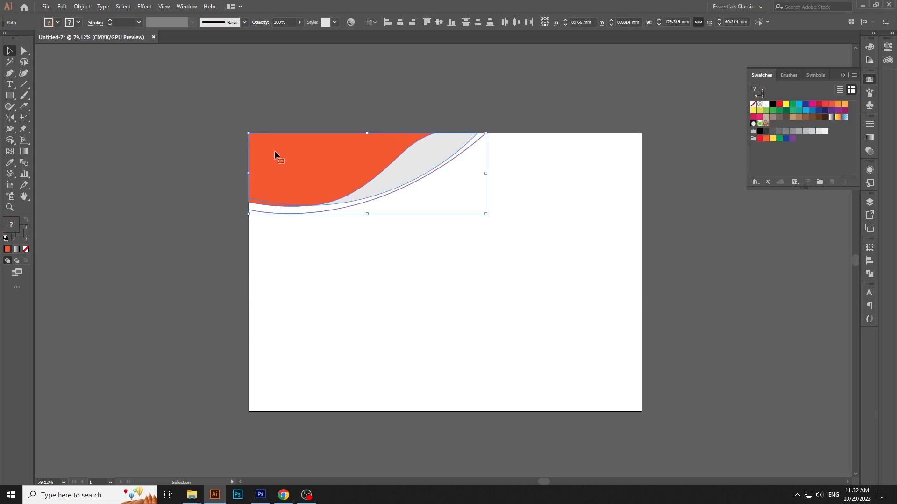
{"action": "right_click", "coordinate": [281, 166]}
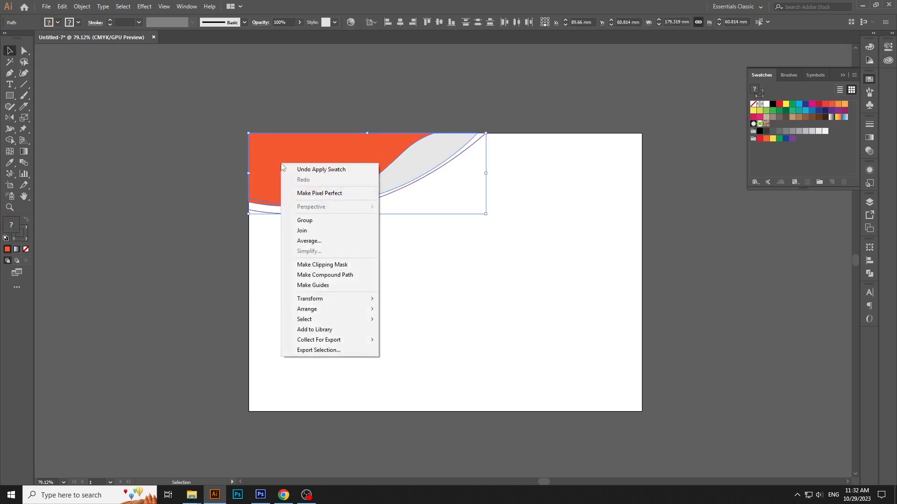
{"action": "left_click", "coordinate": [304, 220]}
{"action": "left_click", "coordinate": [400, 213]}
Copy and paste the corner group, then move the duplicate down to the lower half of the artboard
{"action": "left_click", "coordinate": [344, 157]}
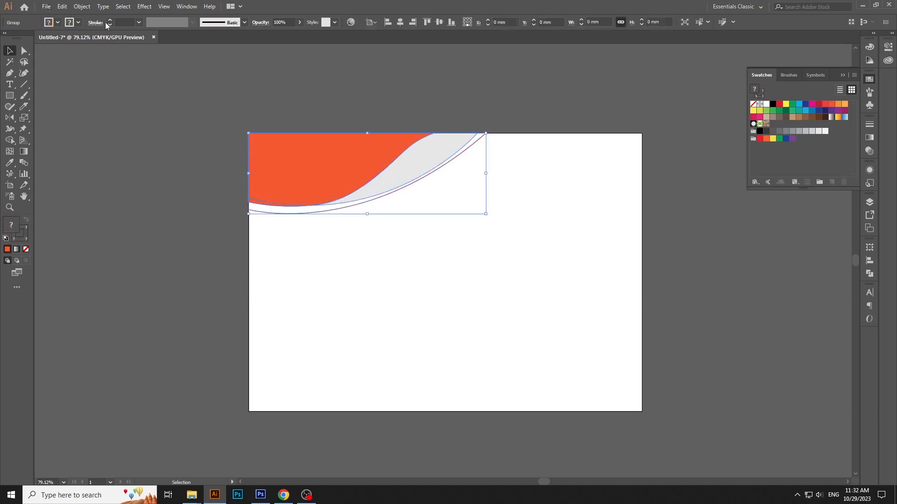
{"action": "left_click", "coordinate": [62, 6]}
{"action": "left_click", "coordinate": [76, 51]}
{"action": "left_click", "coordinate": [62, 6]}
{"action": "left_click", "coordinate": [88, 92]}
{"action": "left_click_drag", "start_coordinate": [350, 199], "coordinate": [353, 346]}
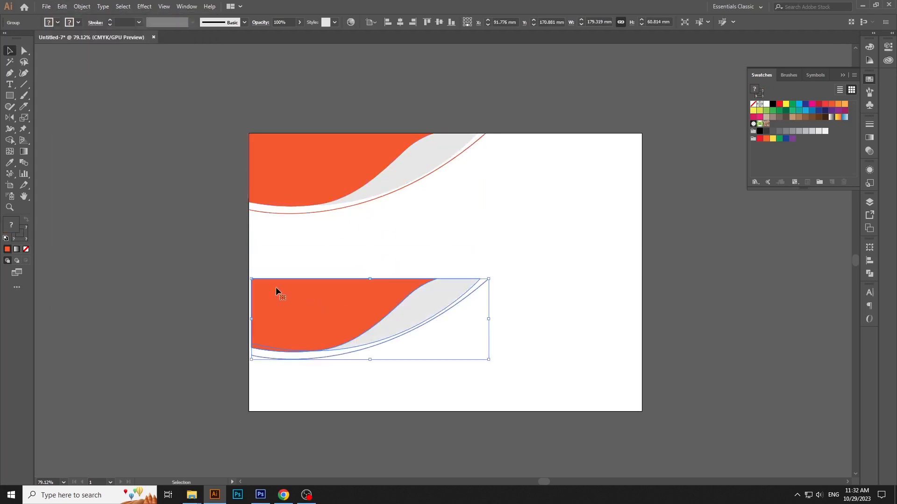
Rotate the duplicated group 180° and move it near the artboard's bottom-right corner
{"action": "left_click_drag", "start_coordinate": [249, 275], "coordinate": [491, 363]}
{"action": "left_click_drag", "start_coordinate": [442, 343], "coordinate": [587, 389]}
{"action": "left_click", "coordinate": [564, 299]}
{"action": "left_click", "coordinate": [592, 366]}
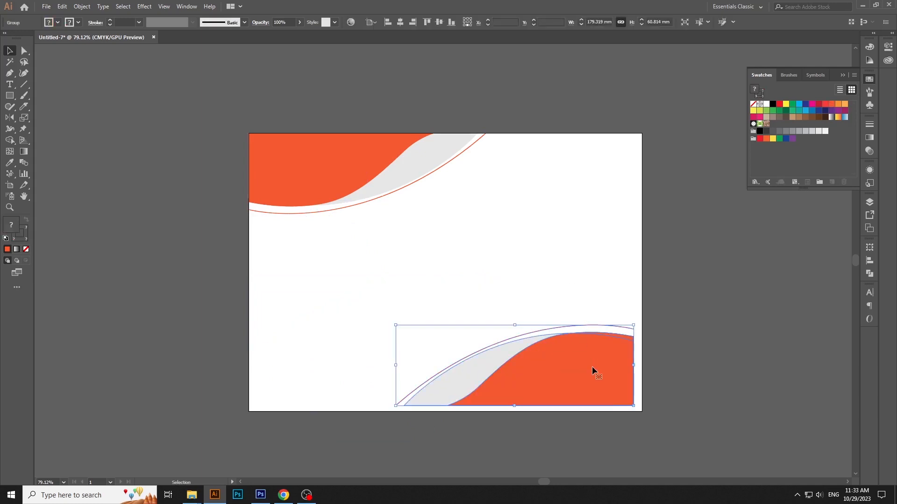
Align the rotated group to the artboard's right and bottom edges
{"action": "left_click", "coordinate": [414, 23]}
{"action": "left_click", "coordinate": [452, 23]}
{"action": "left_click", "coordinate": [700, 248]}
Scale the bottom-right group down slightly, keeping it anchored in the artboard's corner
{"action": "left_click", "coordinate": [618, 360]}
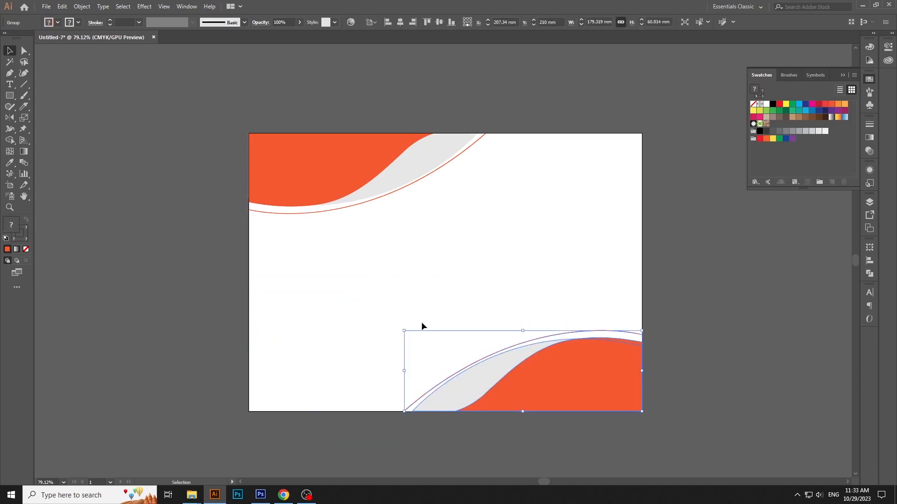
{"action": "left_click_drag", "start_coordinate": [404, 330], "coordinate": [452, 346]}
{"action": "left_click", "coordinate": [677, 302]}
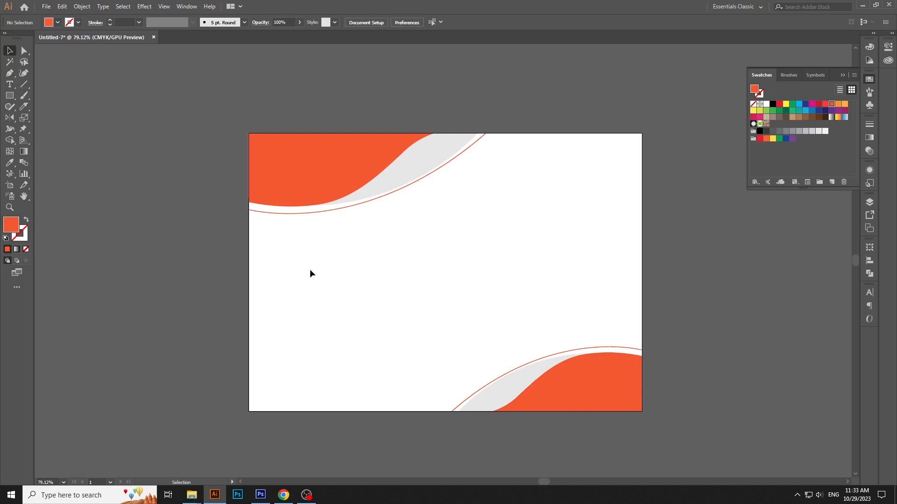
Add the text "Certificate" near the middle of the artboard
{"action": "left_click", "coordinate": [11, 85]}
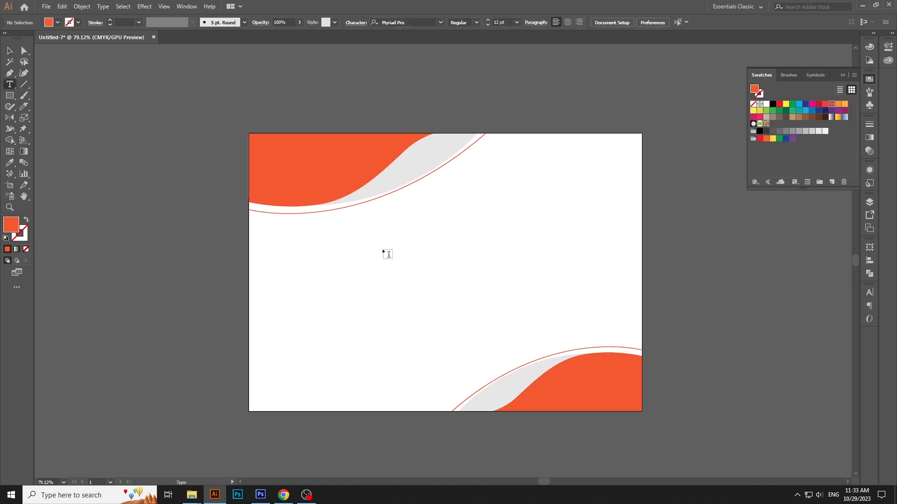
{"action": "left_click", "coordinate": [383, 250]}
{"action": "key", "text": "BackSpace"}
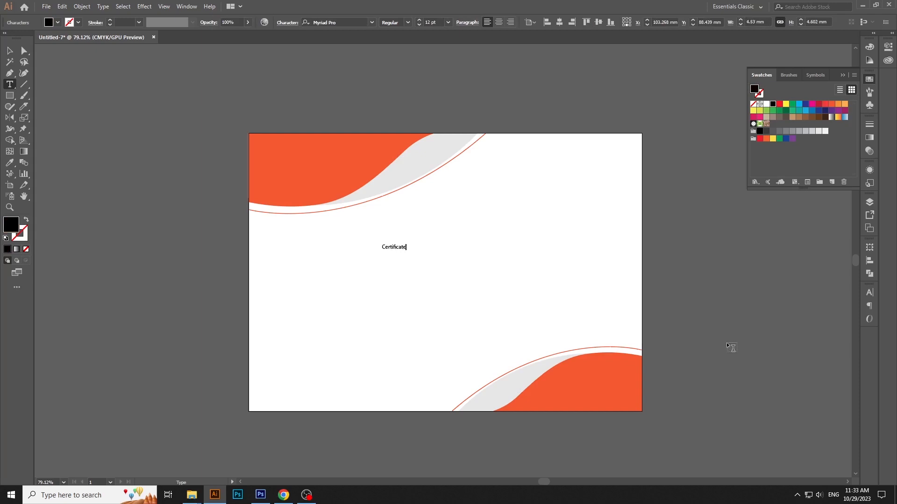
Enlarge the "Certificate" text to about 41.5 pt and centre it horizontally on the artboard
{"action": "left_click", "coordinate": [10, 50]}
{"action": "left_click_drag", "start_coordinate": [406, 253], "coordinate": [430, 264]}
{"action": "left_click_drag", "start_coordinate": [430, 264], "coordinate": [445, 241]}
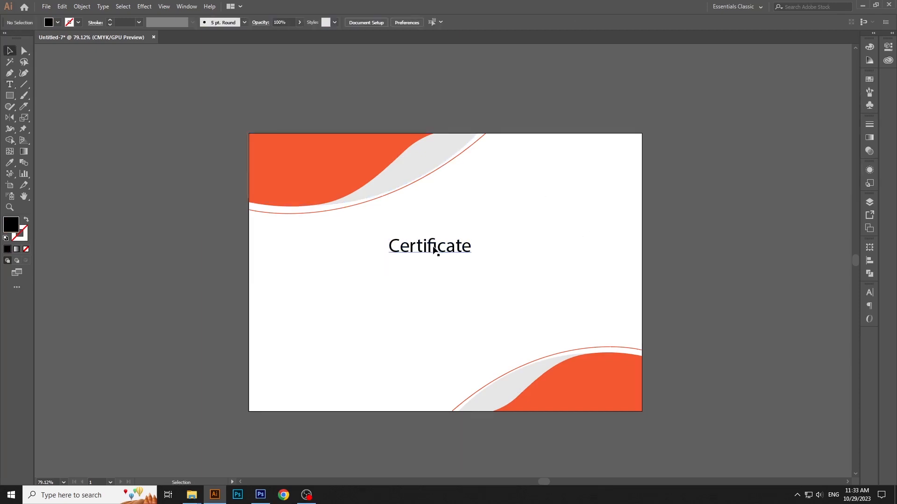
{"action": "left_click", "coordinate": [434, 250]}
{"action": "left_click", "coordinate": [579, 22]}
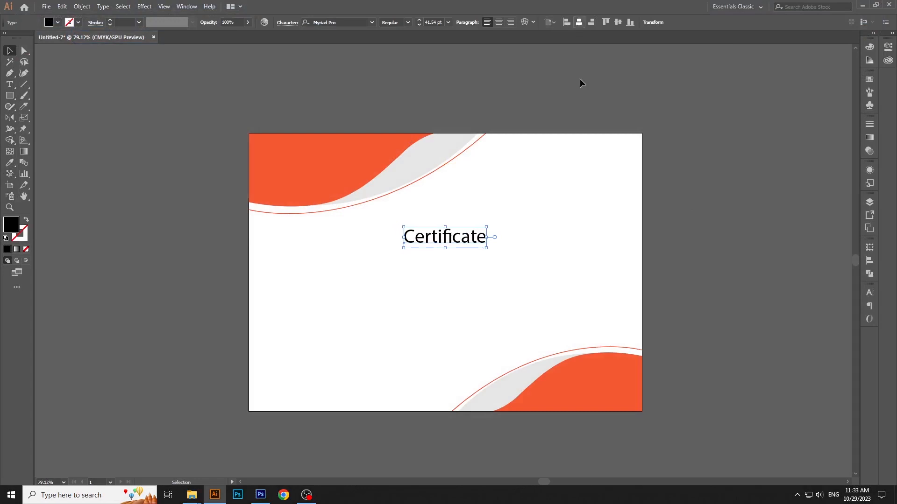
{"action": "left_click", "coordinate": [579, 79]}
Switch to Chrome, search for "lorem ipus" and open the lipsum.com site
{"action": "left_click", "coordinate": [283, 495]}
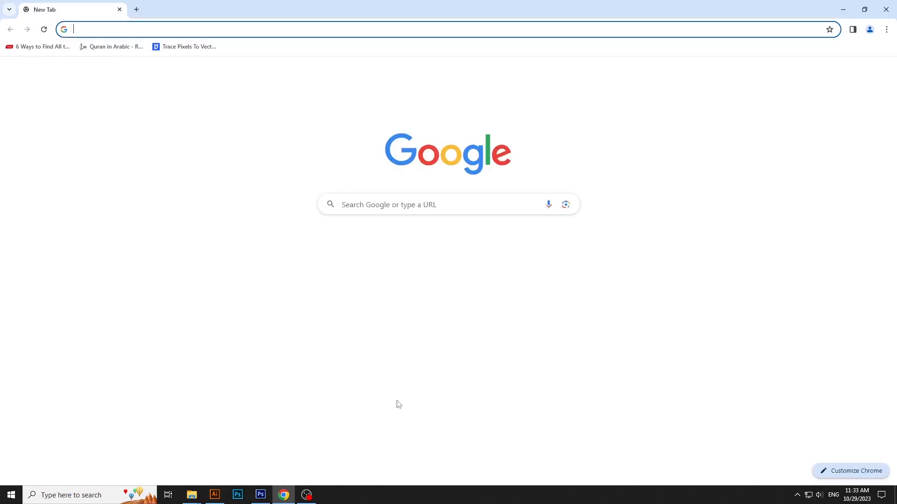
{"action": "type", "text": "lorem "}
{"action": "type", "text": "ipus"}
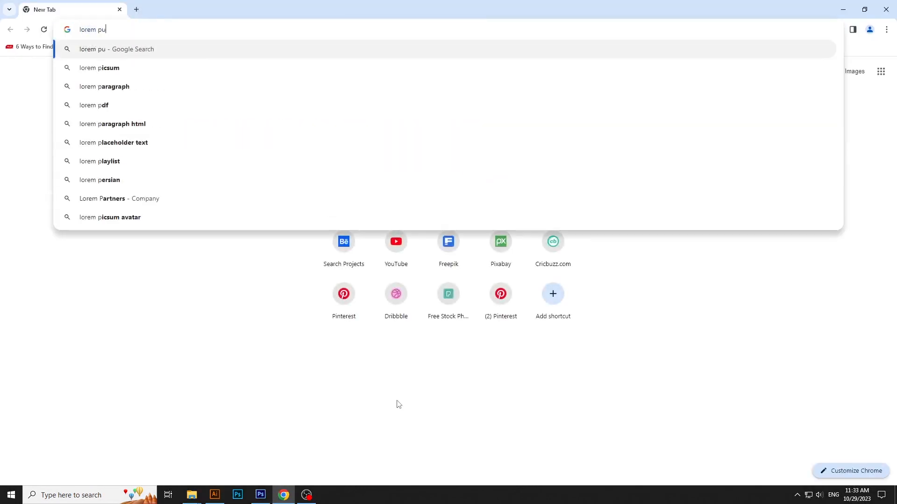
{"action": "key", "text": "Return"}
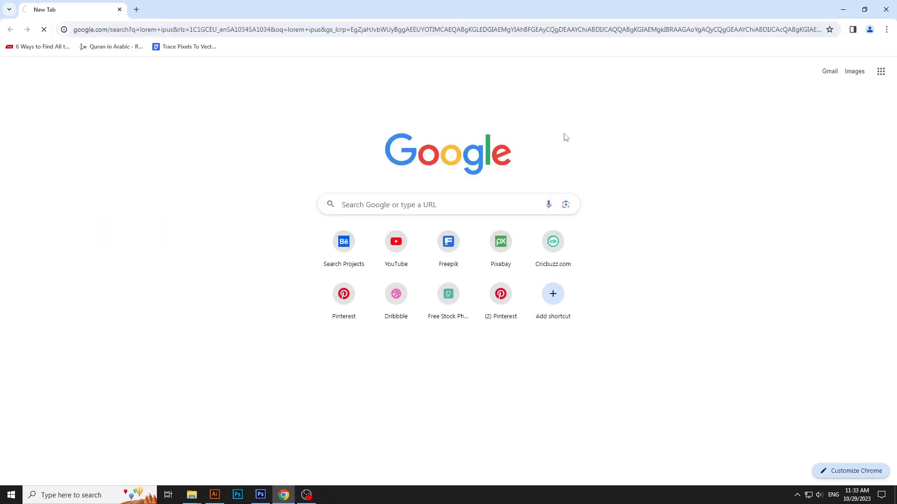
{"action": "left_click", "coordinate": [196, 189]}
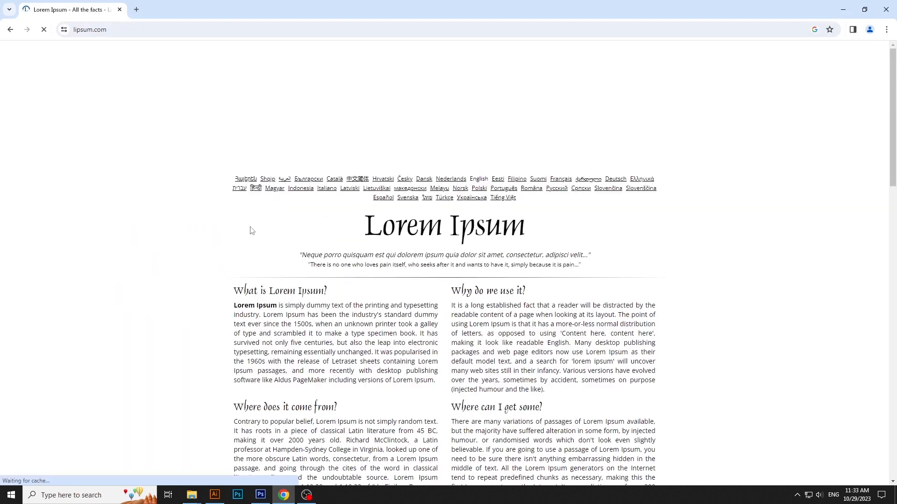
Copy the first sentence of the "What is Lorem Ipsum?" paragraph
{"action": "left_click_drag", "start_coordinate": [259, 316], "coordinate": [444, 290]}
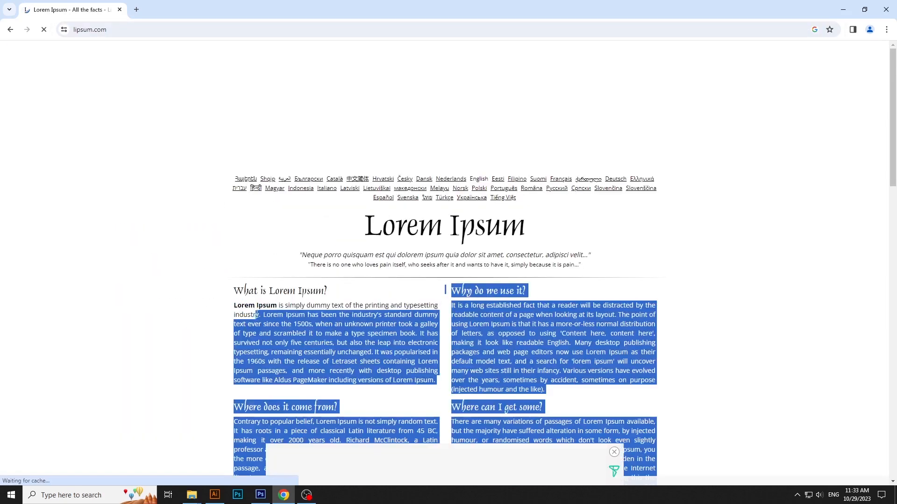
{"action": "left_click", "coordinate": [269, 321]}
{"action": "left_click_drag", "start_coordinate": [264, 316], "coordinate": [238, 306]}
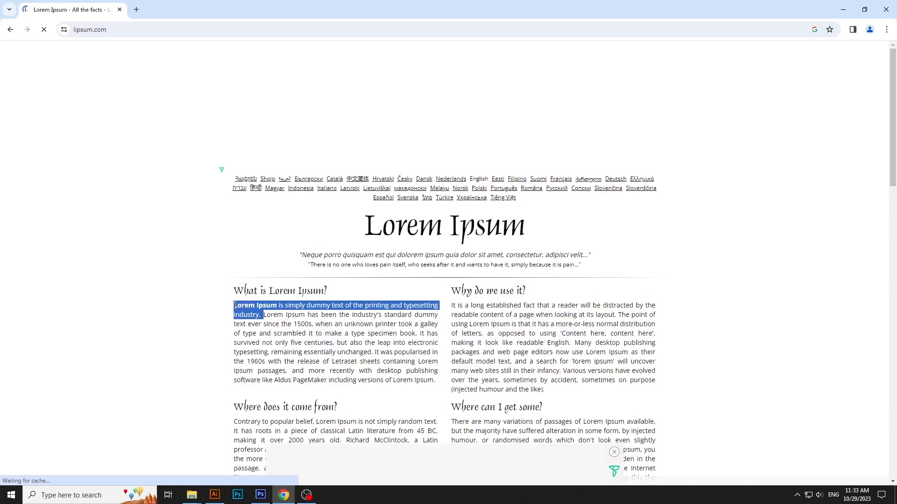
{"action": "right_click", "coordinate": [236, 308]}
{"action": "left_click", "coordinate": [250, 314]}
Switch back to Illustrator and paste the copied sentence as a text line below the "Certificate" title
{"action": "left_click", "coordinate": [214, 495]}
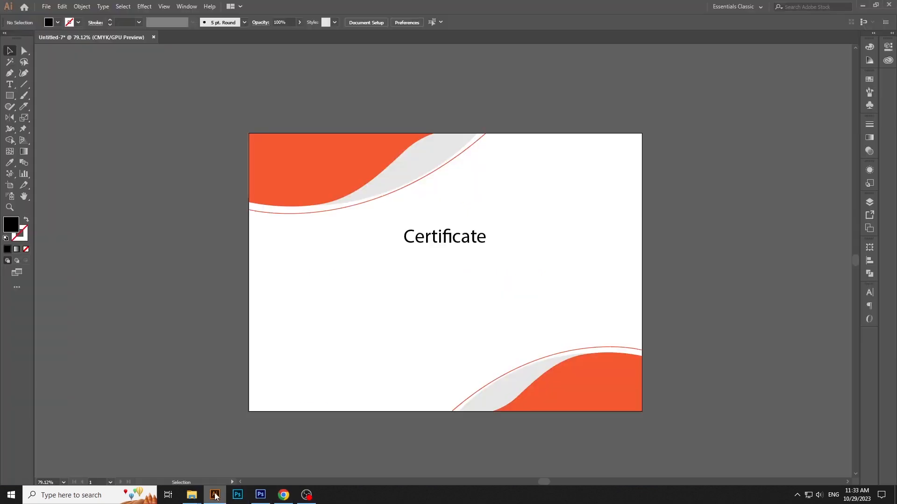
{"action": "left_click", "coordinate": [10, 84]}
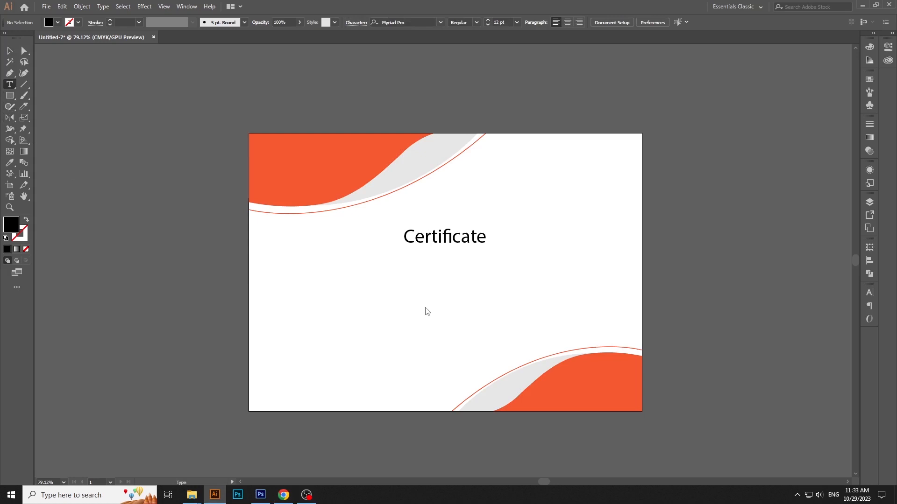
{"action": "left_click", "coordinate": [378, 276]}
{"action": "left_click", "coordinate": [62, 6]}
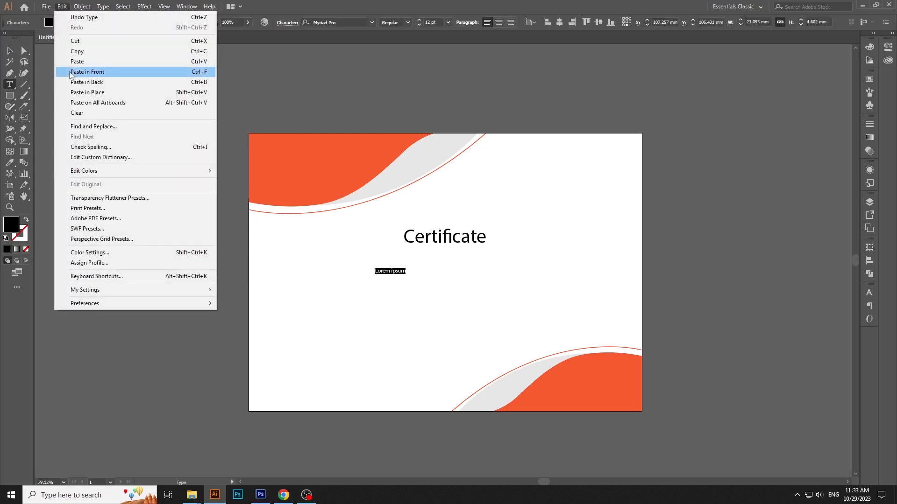
{"action": "left_click", "coordinate": [72, 60]}
{"action": "left_click", "coordinate": [9, 50]}
{"action": "left_click", "coordinate": [421, 363]}
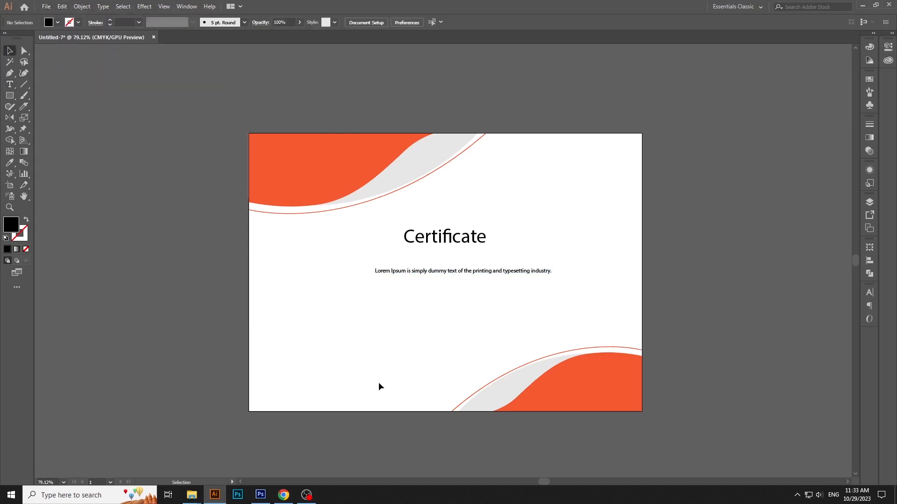
In Chrome, copy the passage from "Lorem Ipsum has been the industry's standard" through "remaining essentially unchanged."
{"action": "left_click", "coordinate": [283, 495]}
{"action": "left_click", "coordinate": [276, 323]}
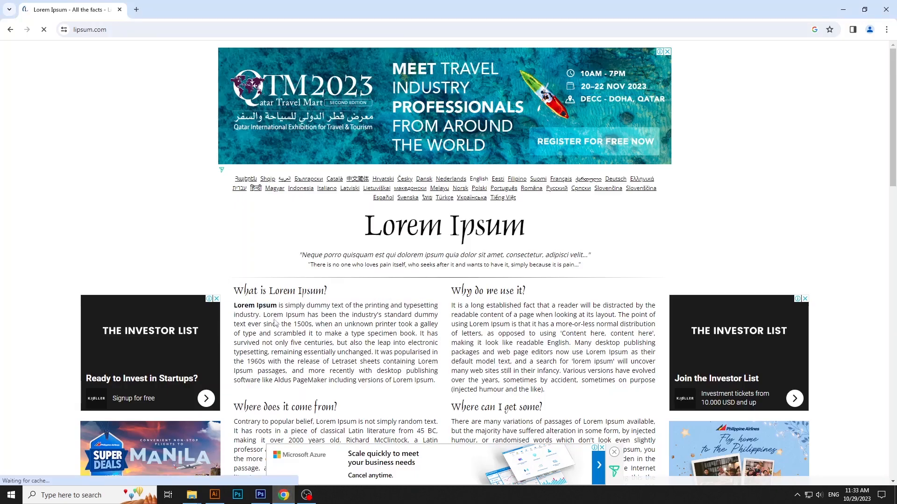
{"action": "left_click_drag", "start_coordinate": [265, 316], "coordinate": [372, 352]}
{"action": "right_click", "coordinate": [387, 326]}
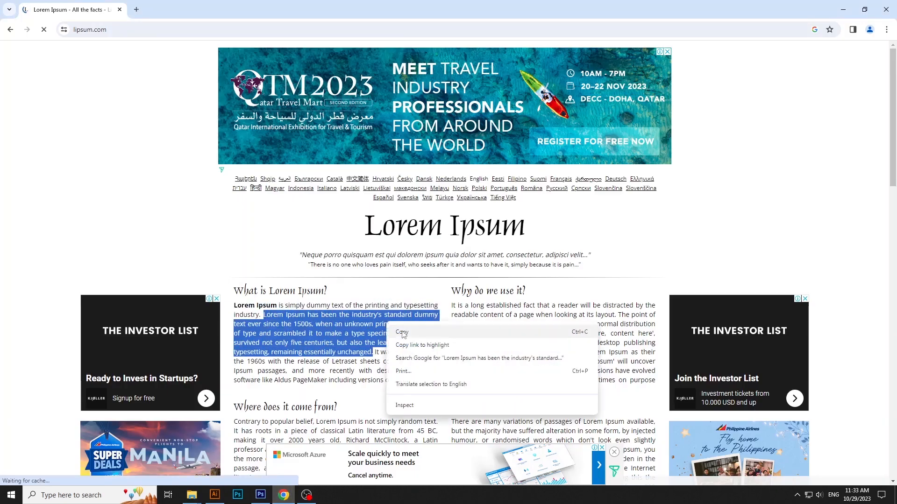
{"action": "left_click", "coordinate": [411, 334]}
Return to Illustrator and paste the copied passage as new text below the single-line sentence
{"action": "left_click", "coordinate": [214, 495]}
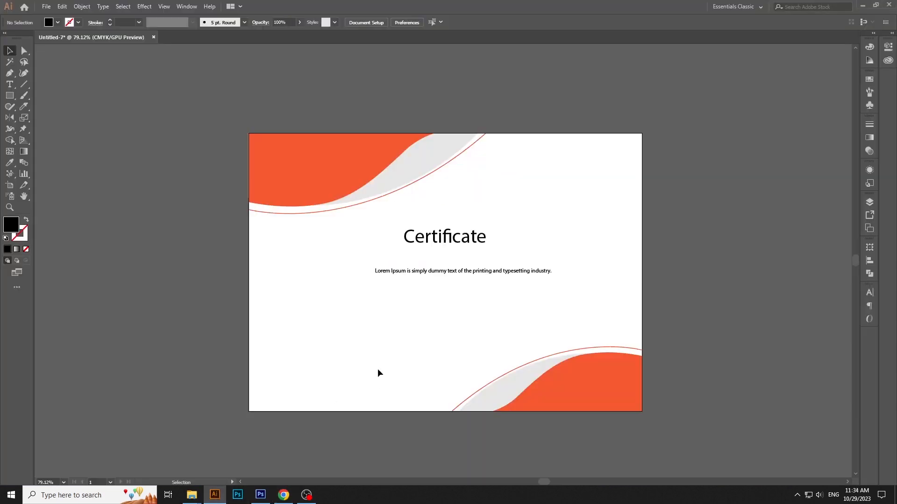
{"action": "key", "text": "t"}
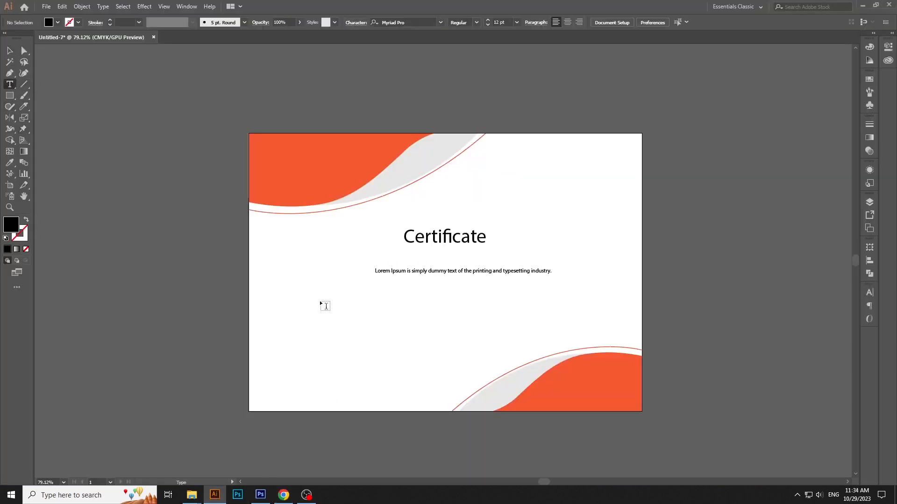
{"action": "left_click", "coordinate": [320, 305]}
{"action": "left_click", "coordinate": [62, 6]}
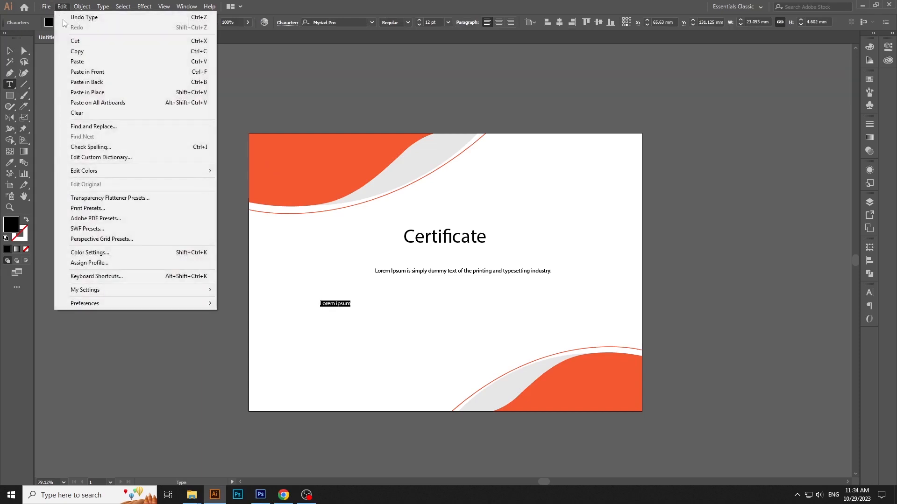
{"action": "left_click", "coordinate": [77, 61]}
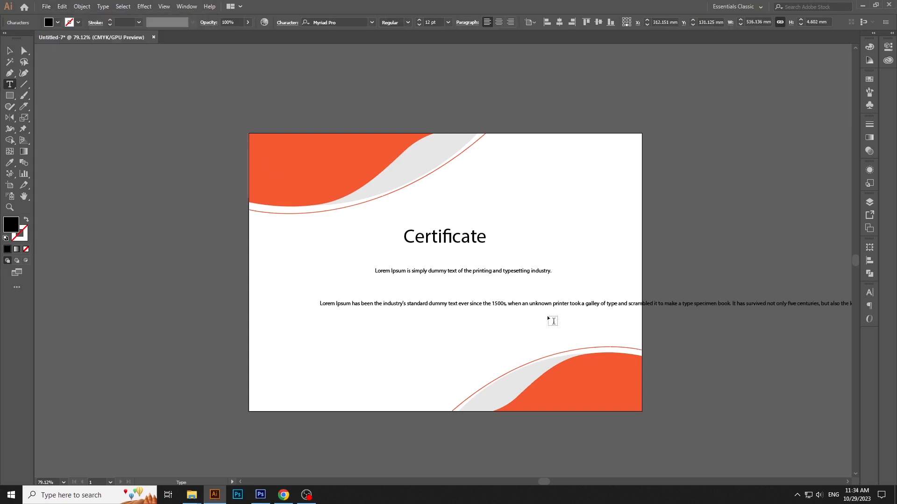
Break the passage into three lines after "1500s," and "specimen book." and centre-align its paragraphs
{"action": "left_click", "coordinate": [509, 304]}
{"action": "key", "text": "Return"}
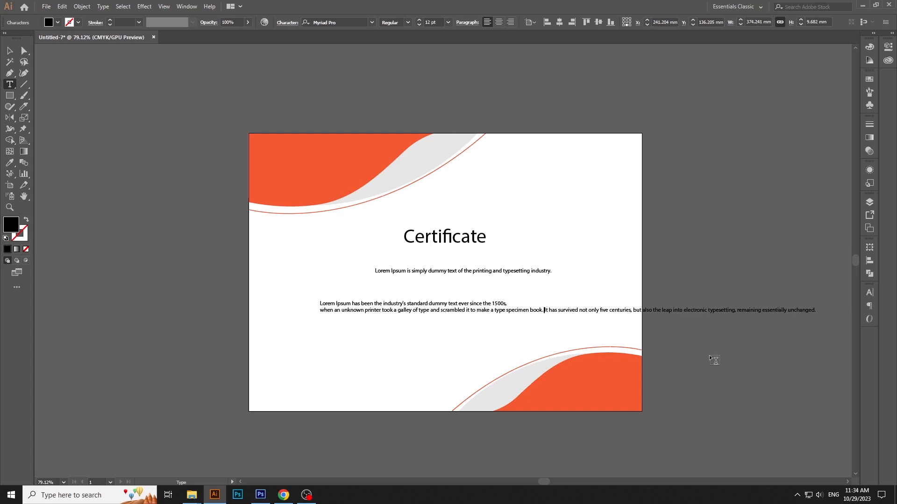
{"action": "key", "text": "Return"}
{"action": "key", "text": "ctrl+a"}
{"action": "left_click", "coordinate": [499, 22]}
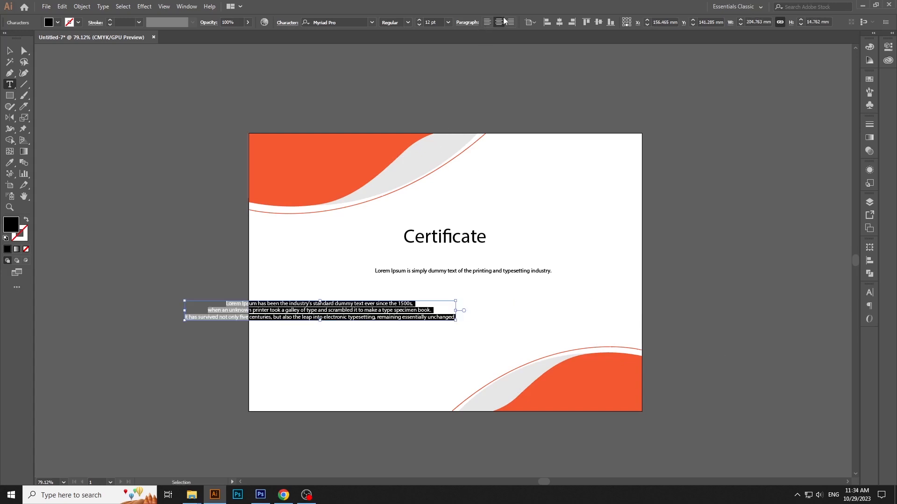
{"action": "key", "text": "Escape"}
Centre the title and both Lorem Ipsum texts horizontally on the artboard
{"action": "left_click_drag", "start_coordinate": [363, 217], "coordinate": [488, 319]}
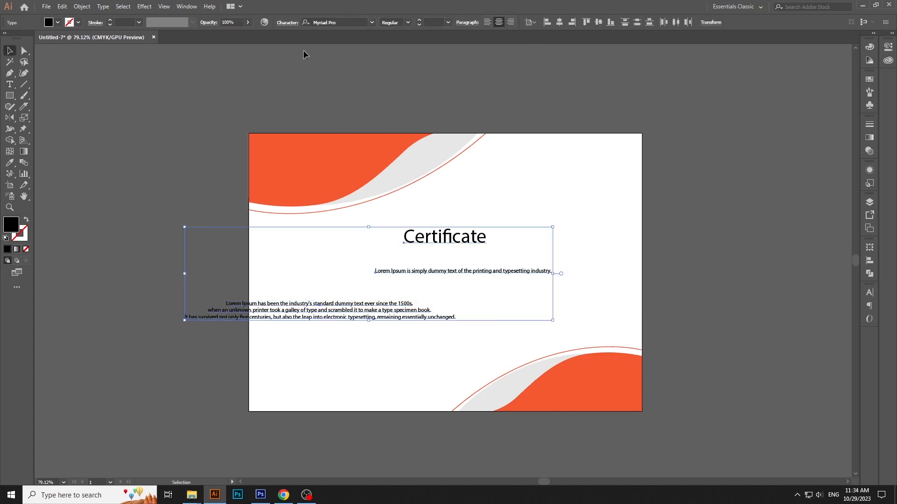
{"action": "left_click", "coordinate": [559, 22]}
{"action": "left_click", "coordinate": [698, 244]}
Change the font of both Lorem Ipsum texts to Arial
{"action": "left_click_drag", "start_coordinate": [567, 302], "coordinate": [610, 330]}
{"action": "left_click_drag", "start_coordinate": [610, 329], "coordinate": [613, 329]}
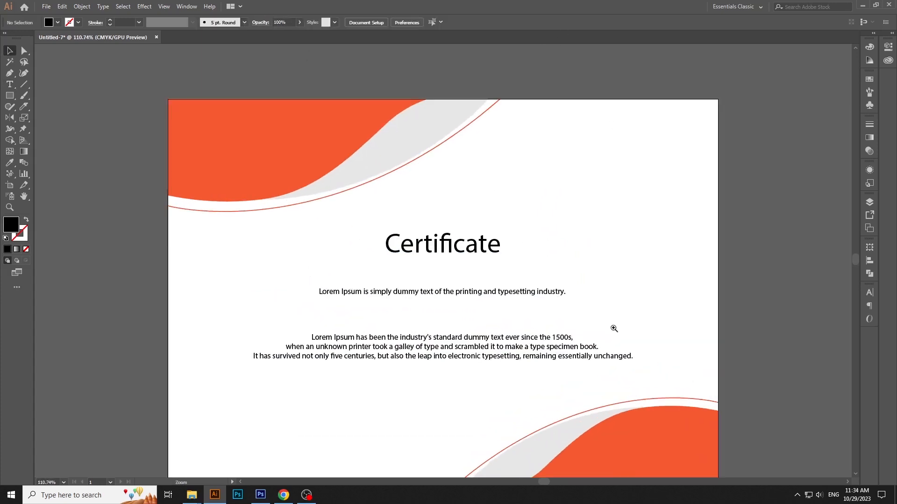
{"action": "left_click_drag", "start_coordinate": [287, 270], "coordinate": [423, 358]}
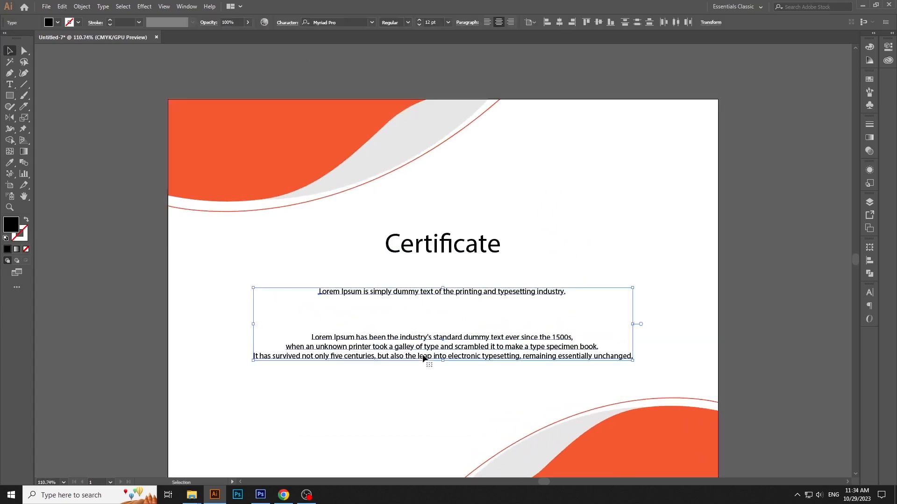
{"action": "left_click", "coordinate": [351, 21]}
{"action": "type", "text": "ar"}
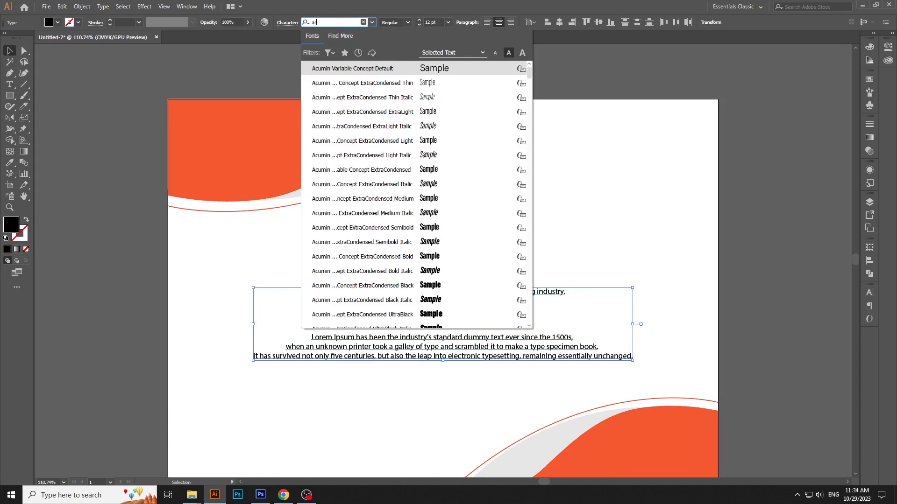
{"action": "type", "text": "ia"}
{"action": "left_click", "coordinate": [318, 125]}
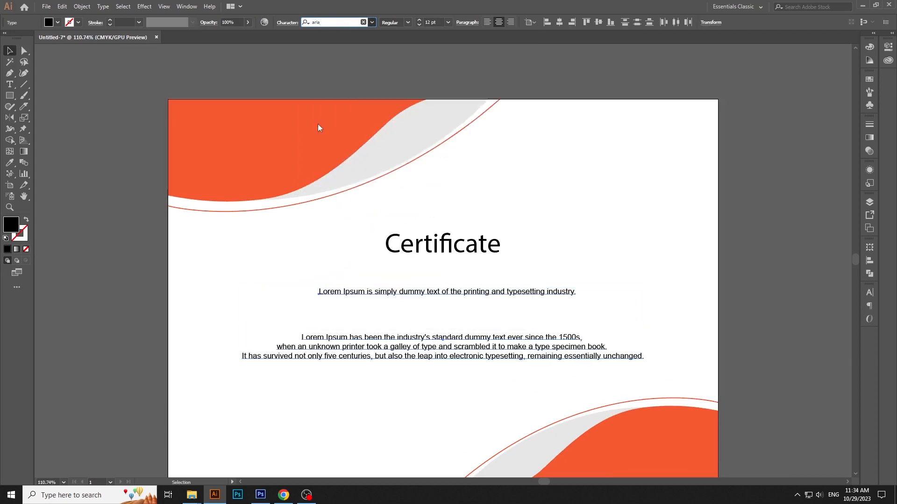
Set the font size of both Lorem Ipsum texts to 11 pt
{"action": "left_click", "coordinate": [433, 21]}
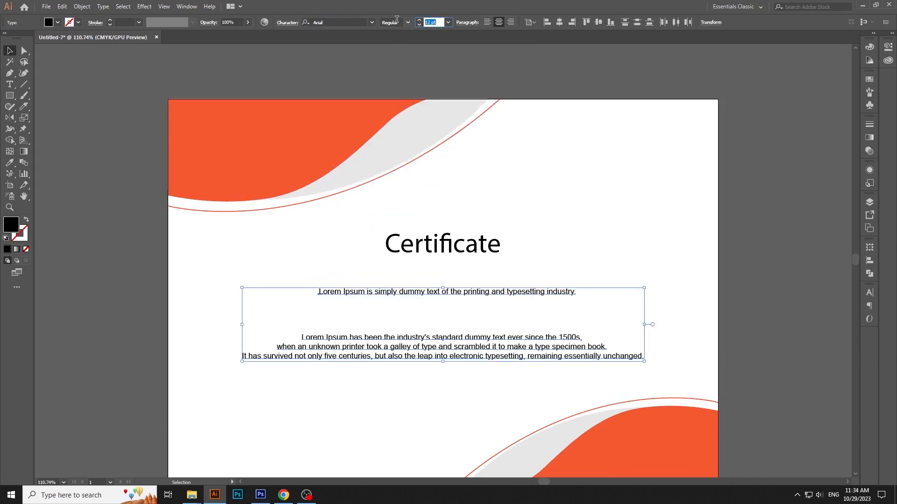
{"action": "type", "text": "11"}
{"action": "key", "text": "Return"}
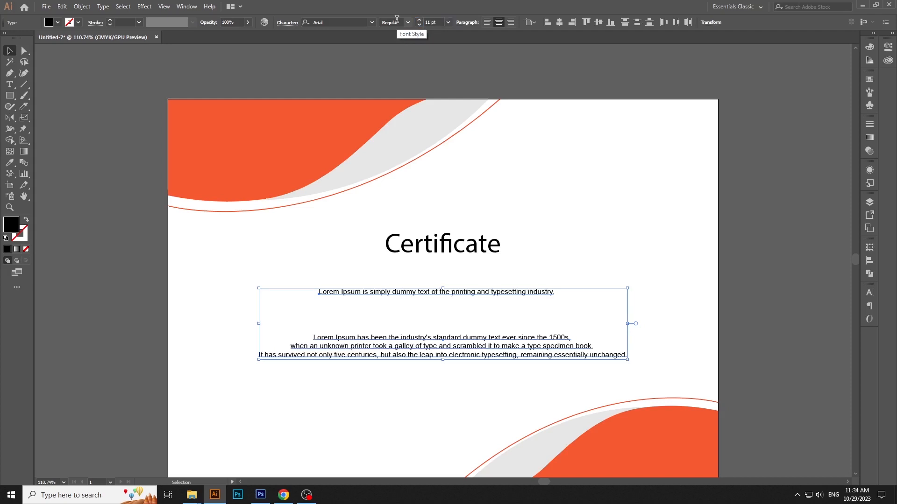
Select all three text objects and realign them to the artboard's horizontal centre
{"action": "left_click", "coordinate": [603, 252]}
{"action": "key", "text": "ctrl+a"}
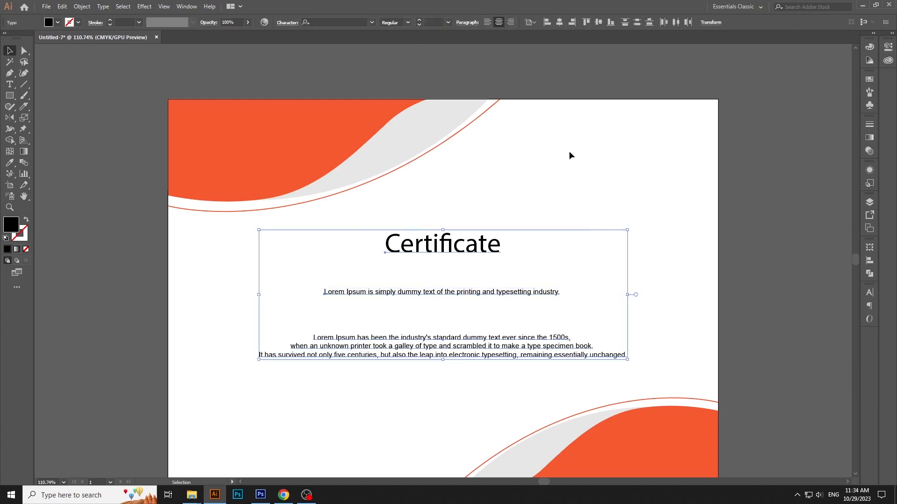
{"action": "left_click", "coordinate": [456, 258]}
Fill the "Certificate" title with the orange swatch that matches the corner waves
{"action": "left_click", "coordinate": [449, 245]}
{"action": "left_click", "coordinate": [869, 79]}
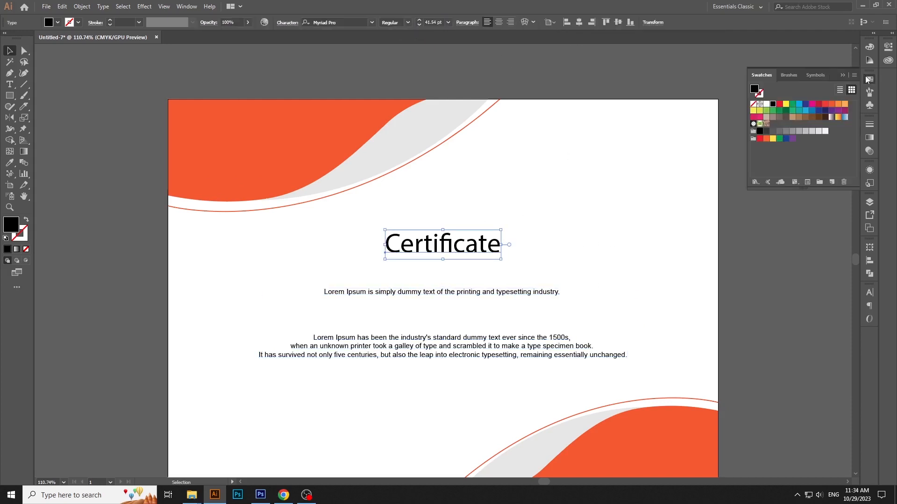
{"action": "left_click", "coordinate": [832, 104]}
{"action": "left_click", "coordinate": [693, 221]}
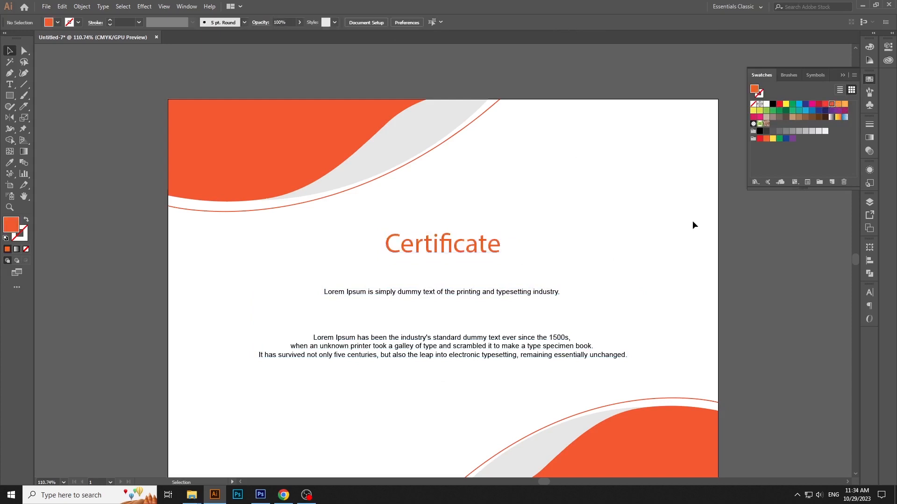
Fill both Lorem Ipsum texts with a medium gray swatch
{"action": "key", "text": "ctrl+equal"}
{"action": "left_click_drag", "start_coordinate": [641, 241], "coordinate": [549, 312]}
{"action": "left_click", "coordinate": [802, 131]}
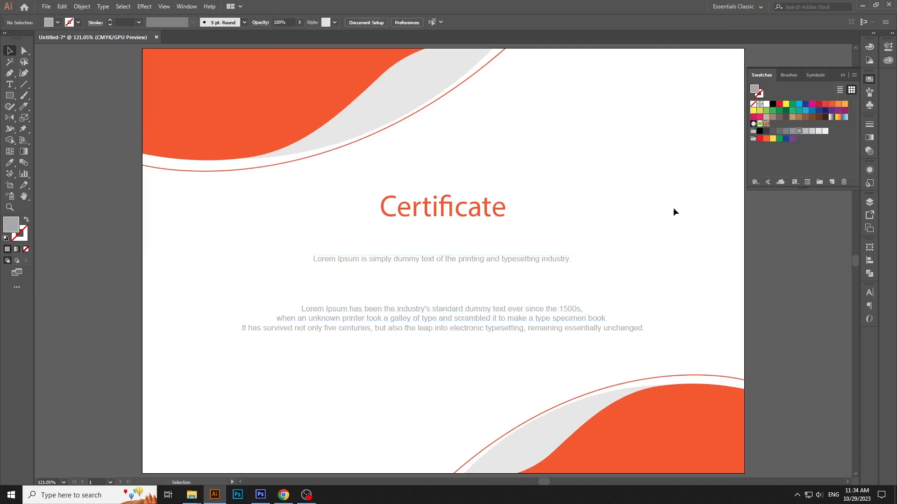
{"action": "left_click", "coordinate": [786, 132]}
{"action": "left_click", "coordinate": [718, 209]}
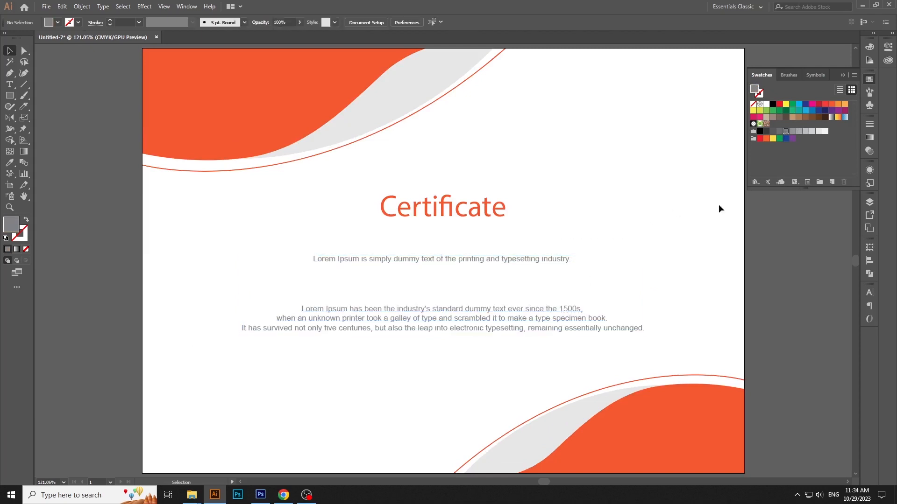
{"action": "left_click", "coordinate": [484, 218]}
{"action": "left_click", "coordinate": [394, 176]}
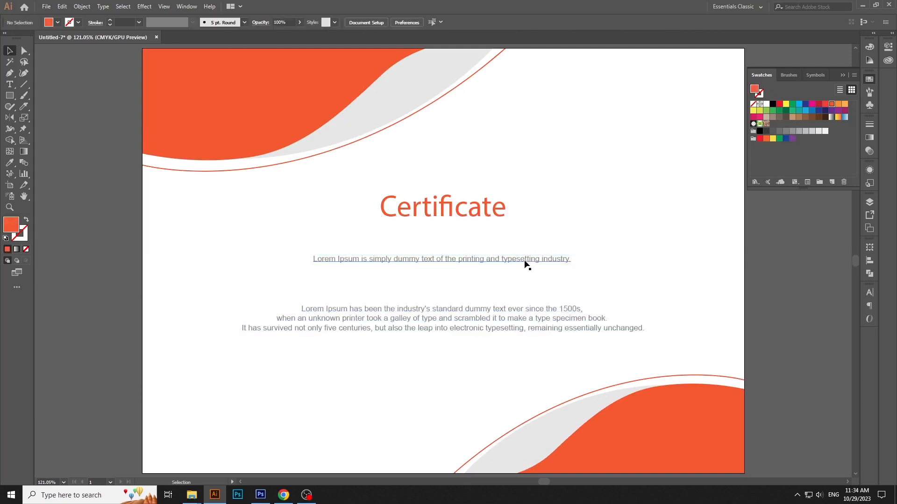
{"action": "left_click", "coordinate": [467, 218]}
{"action": "left_click", "coordinate": [556, 191]}
Add the text "Name of Candidate" and place it between the two Lorem Ipsum texts
{"action": "key", "text": "t"}
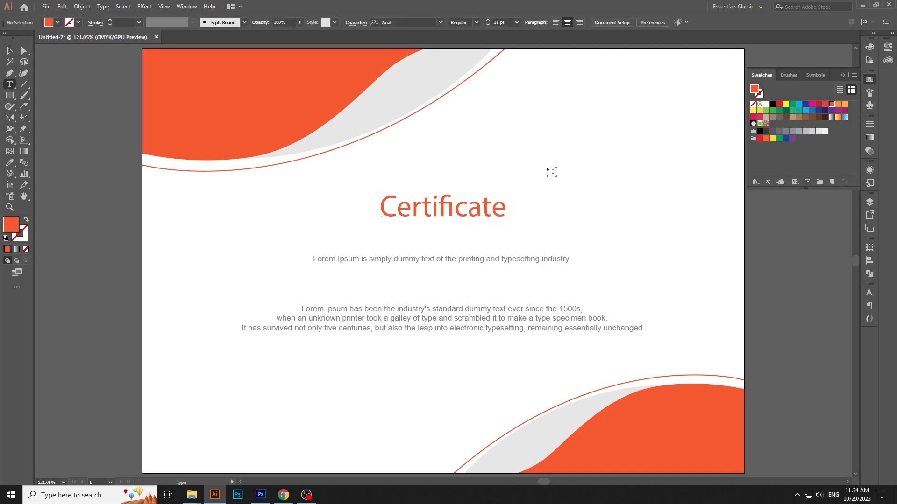
{"action": "left_click", "coordinate": [546, 166]}
{"action": "type", "text": "Name of "}
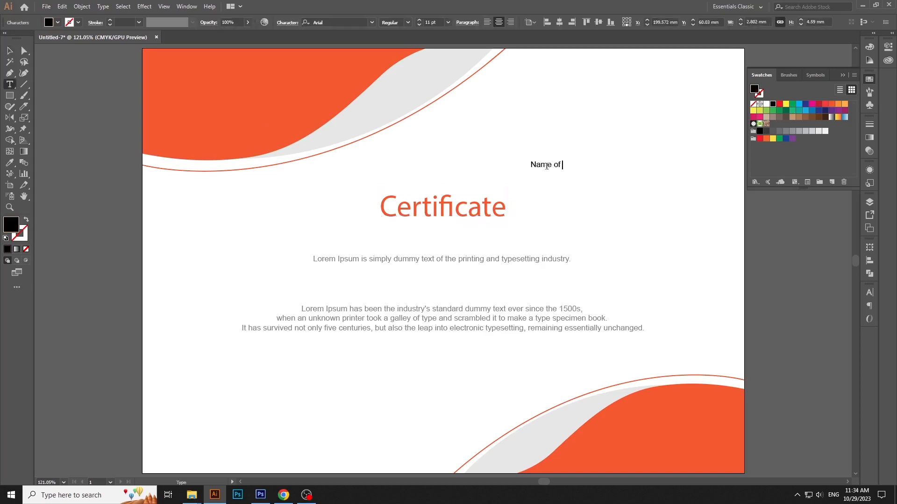
{"action": "type", "text": "Candidate"}
{"action": "key", "text": "Escape"}
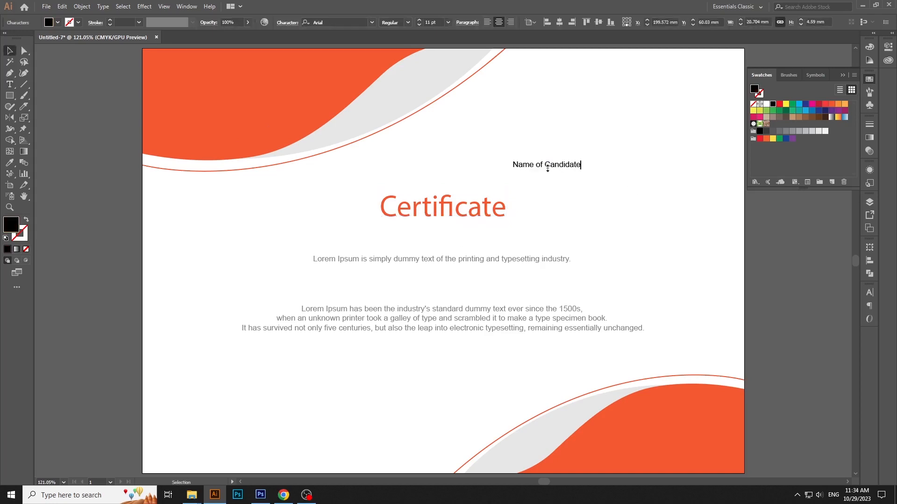
{"action": "left_click_drag", "start_coordinate": [569, 164], "coordinate": [452, 283]}
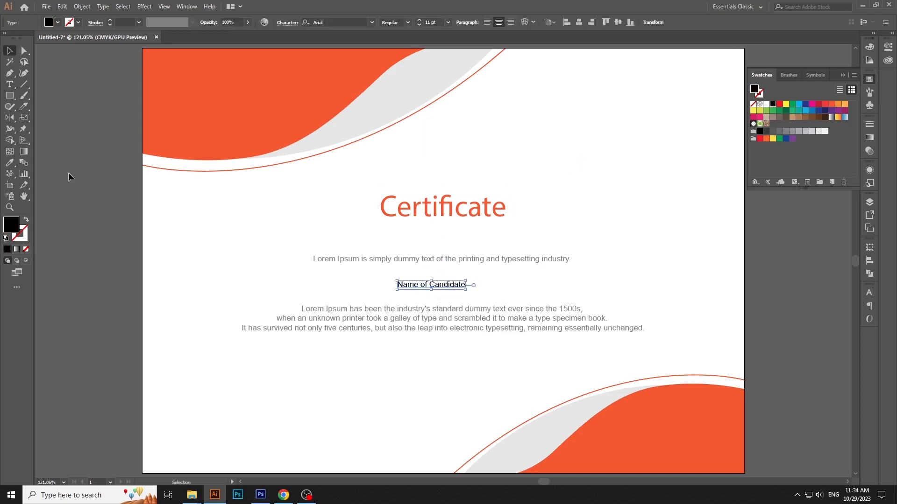
Set the "Name of Candidate" text to 20 pt in the Bold style
{"action": "key", "text": "t"}
{"action": "triple_click", "coordinate": [422, 284]}
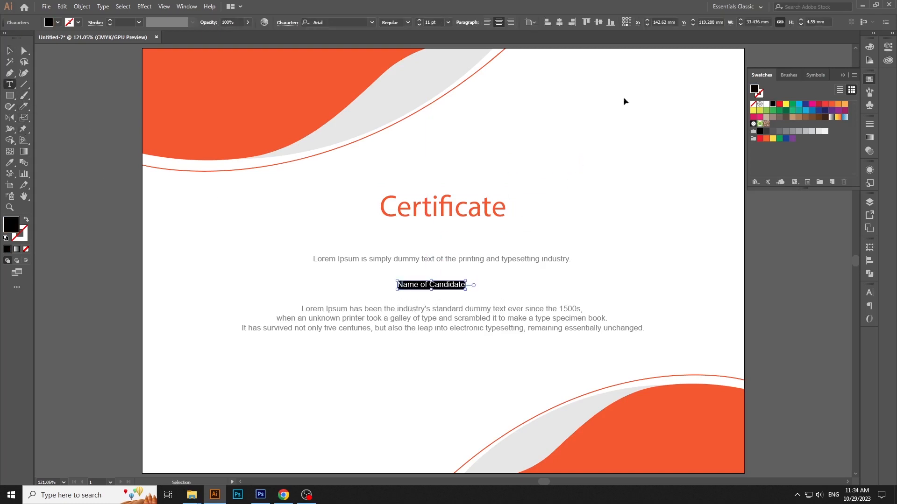
{"action": "key", "text": "Up"}
{"action": "key", "text": "Up"}
{"action": "key", "text": "Up"}
{"action": "key", "text": "Up"}
{"action": "key", "text": "Up"}
{"action": "key", "text": "Up"}
{"action": "key", "text": "Up"}
{"action": "key", "text": "Up"}
{"action": "key", "text": "Up"}
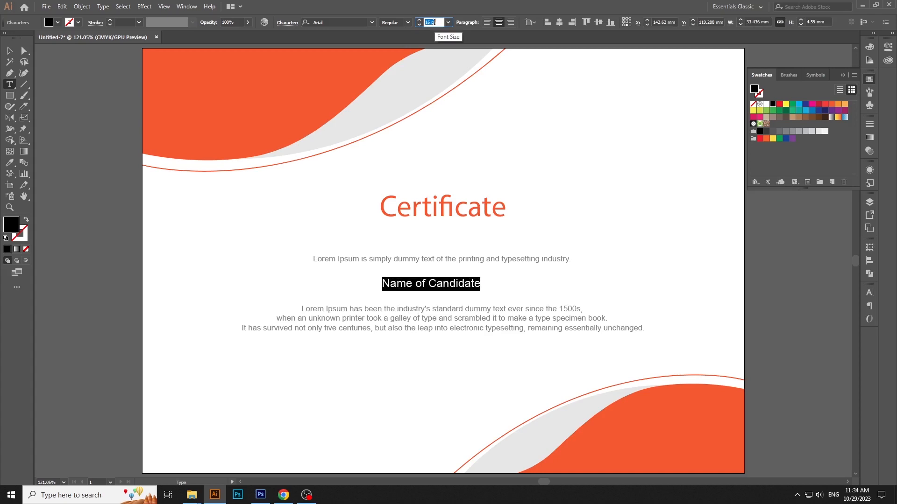
{"action": "left_click", "coordinate": [413, 21]}
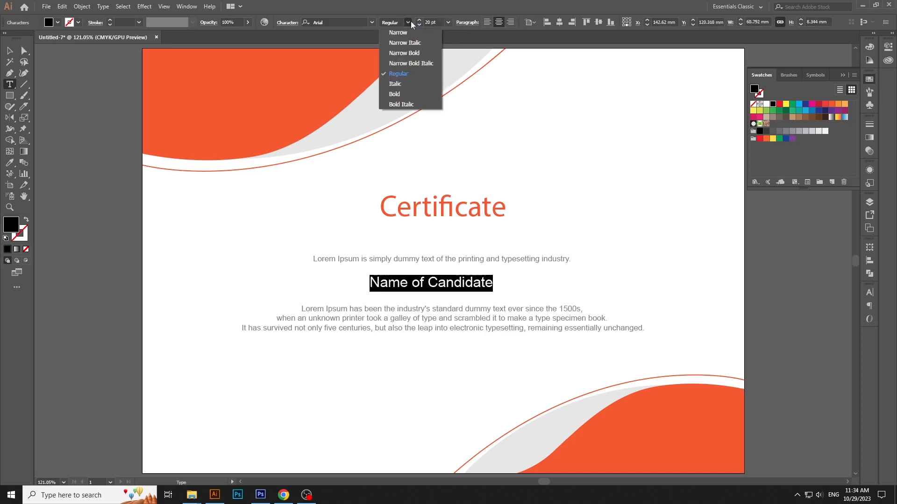
{"action": "left_click", "coordinate": [407, 88]}
{"action": "key", "text": "Escape"}
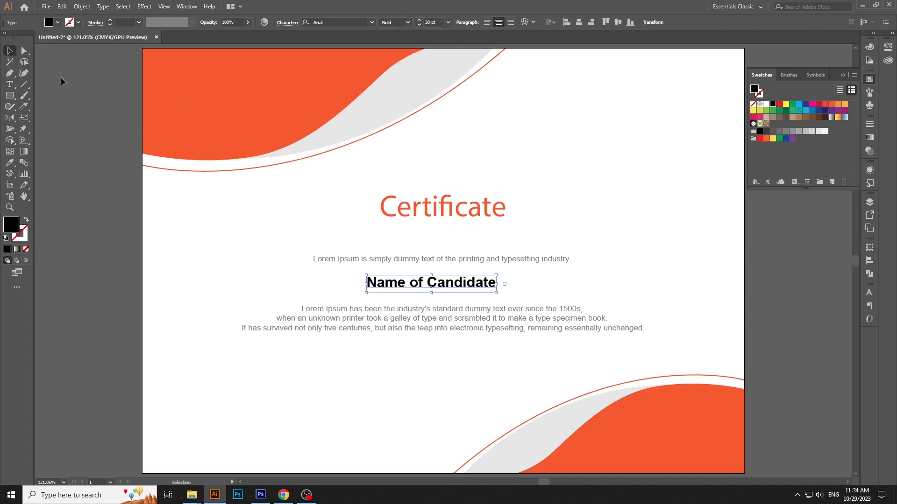
Fill the candidate name with the matching orange swatch and align all four text objects to the artboard's horizontal centre
{"action": "left_click", "coordinate": [823, 107]}
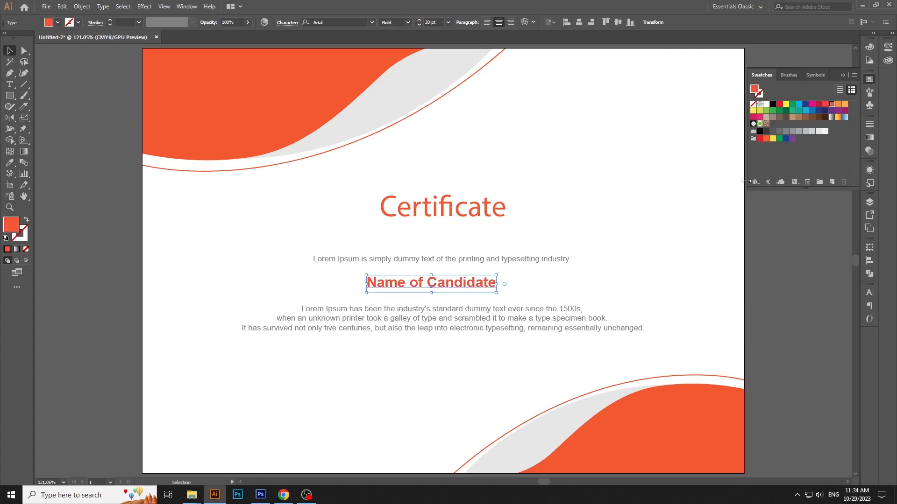
{"action": "left_click_drag", "start_coordinate": [332, 206], "coordinate": [506, 339]}
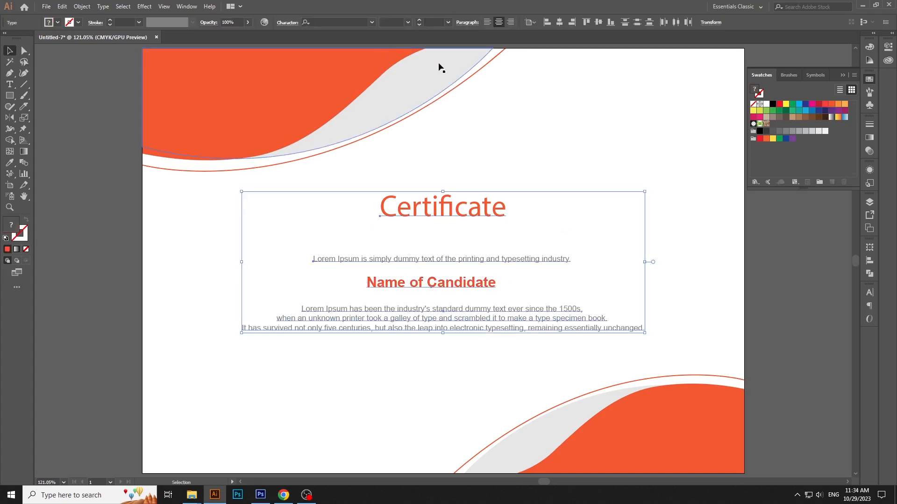
{"action": "left_click", "coordinate": [559, 23]}
{"action": "left_click", "coordinate": [537, 154]}
Change the "Certificate" title's font to Chopin Script and enlarge the title
{"action": "left_click", "coordinate": [485, 213]}
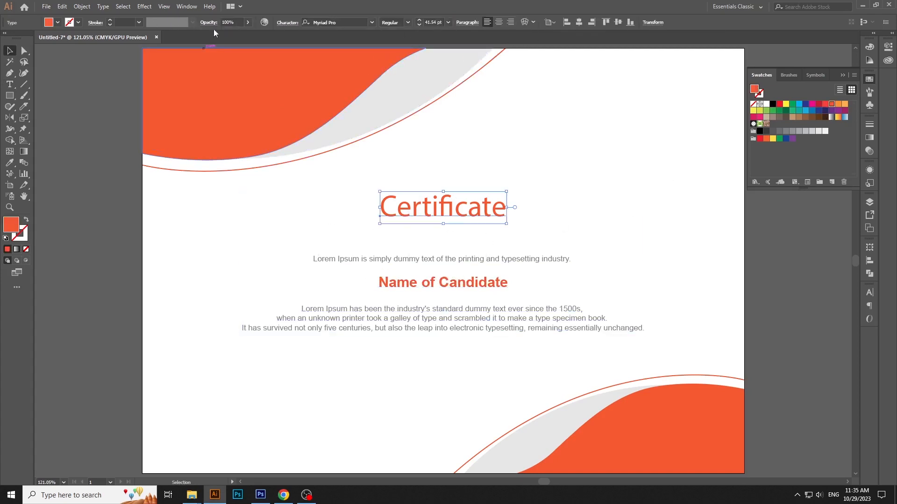
{"action": "left_click", "coordinate": [331, 21]}
{"action": "type", "text": "chop"}
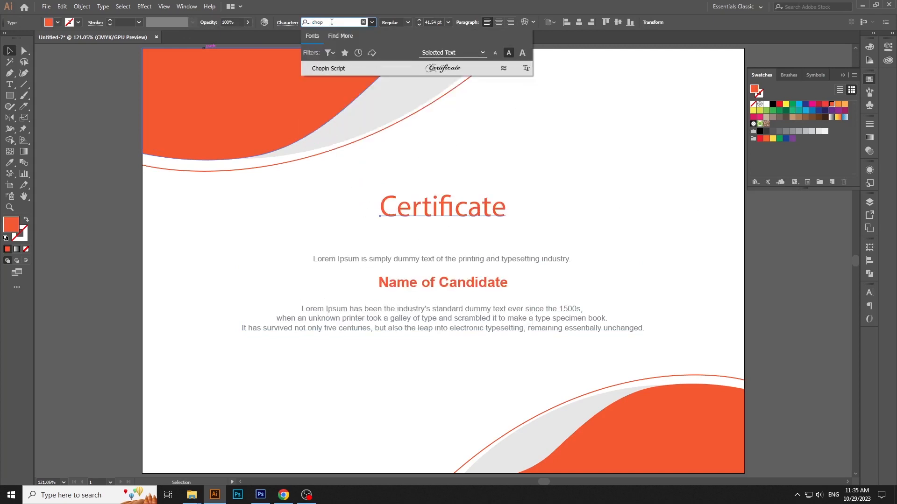
{"action": "left_click", "coordinate": [331, 69]}
{"action": "left_click", "coordinate": [477, 173]}
{"action": "left_click", "coordinate": [490, 215]}
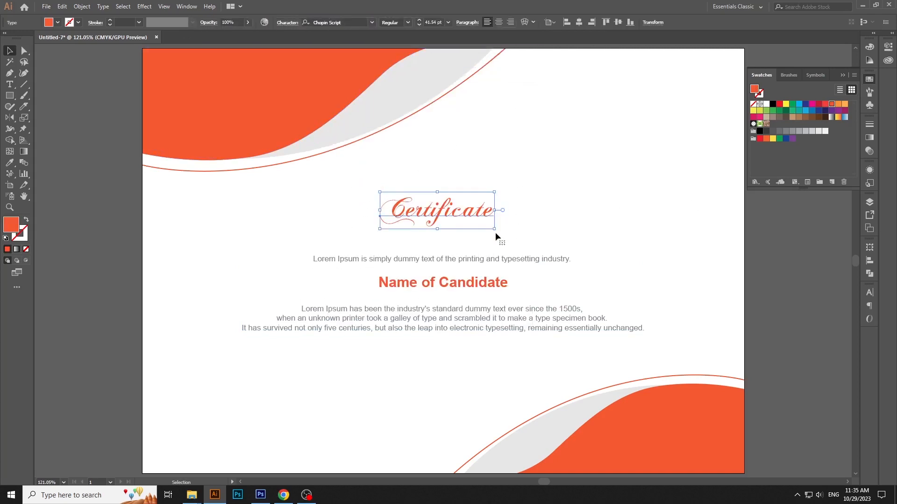
{"action": "left_click_drag", "start_coordinate": [495, 230], "coordinate": [533, 247]}
{"action": "left_click", "coordinate": [561, 289]}
Move the texts below the title down, enlarge the candidate name slightly and raise the one-line Lorem Ipsum text closer to the title
{"action": "left_click_drag", "start_coordinate": [437, 358], "coordinate": [537, 308]}
{"action": "left_click", "coordinate": [497, 305]}
{"action": "left_click", "coordinate": [485, 296]}
{"action": "left_click", "coordinate": [537, 304]}
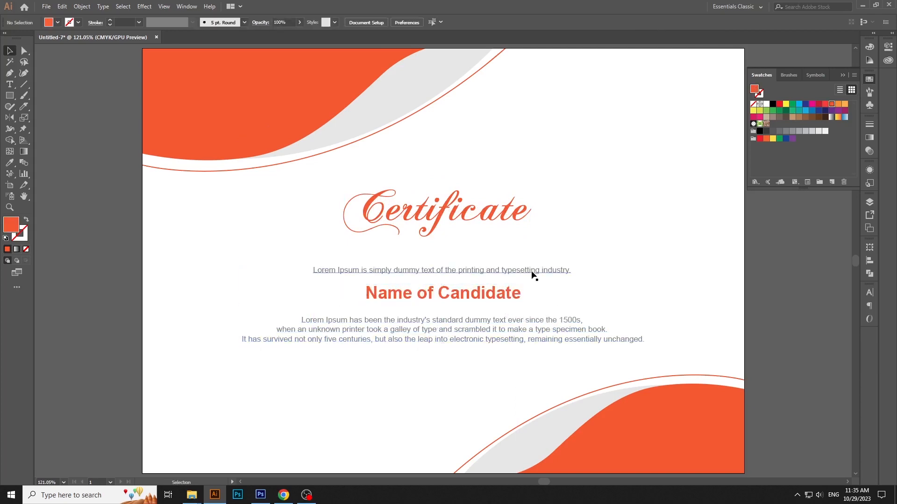
{"action": "left_click_drag", "start_coordinate": [532, 273], "coordinate": [531, 260]}
Set the leading of the three-line Lorem Ipsum paragraph to 17 pt
{"action": "left_click", "coordinate": [537, 337]}
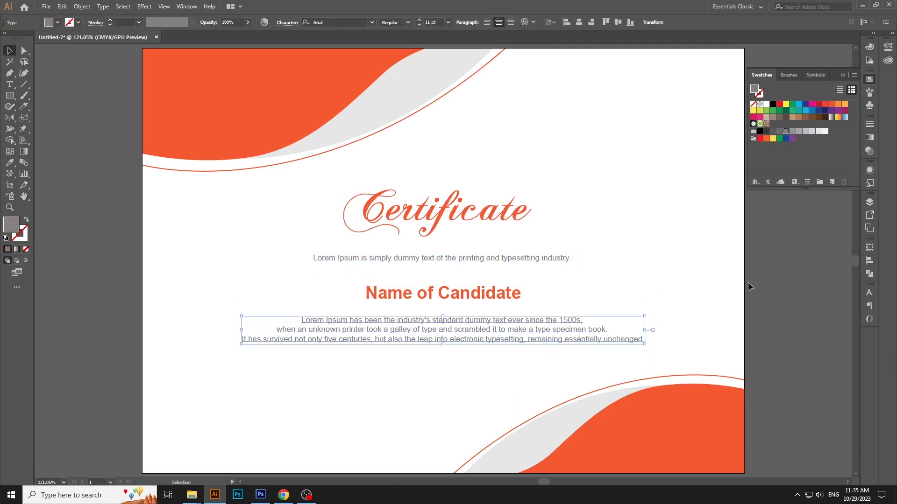
{"action": "left_click", "coordinate": [867, 293]}
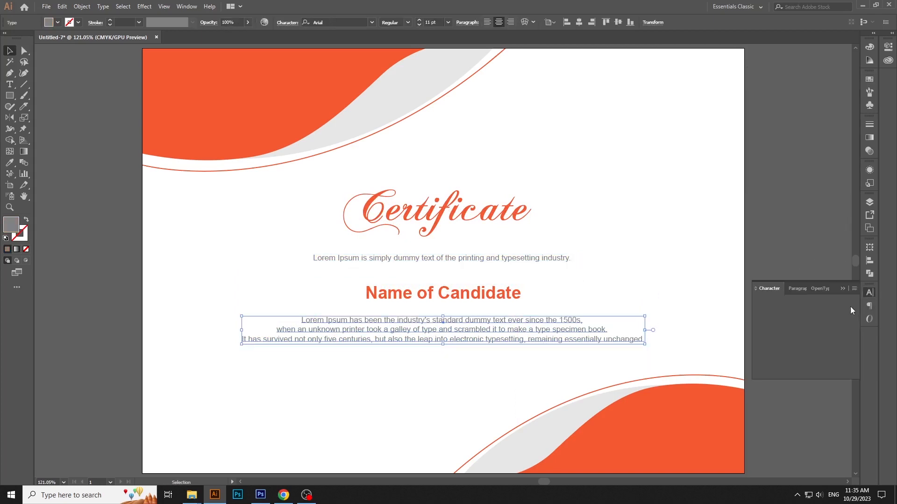
{"action": "left_click", "coordinate": [838, 329]}
{"action": "type", "text": "17"}
{"action": "key", "text": "Return"}
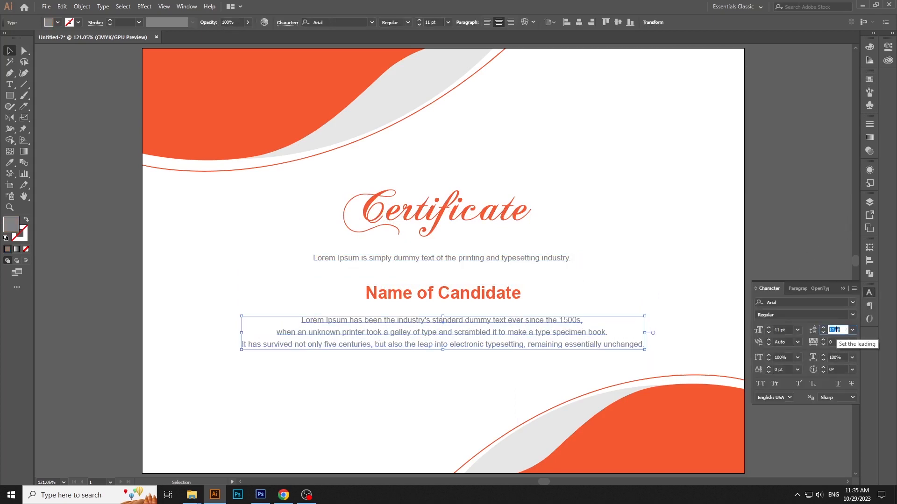
{"action": "left_click", "coordinate": [616, 267]}
{"action": "key", "text": "ctrl+1"}
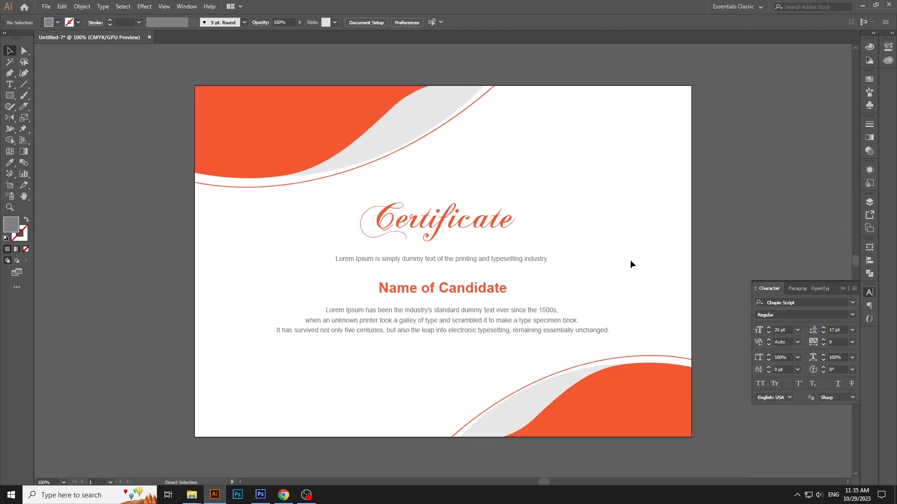
{"action": "left_click_drag", "start_coordinate": [631, 261], "coordinate": [603, 253]}
{"action": "left_click", "coordinate": [870, 292]}
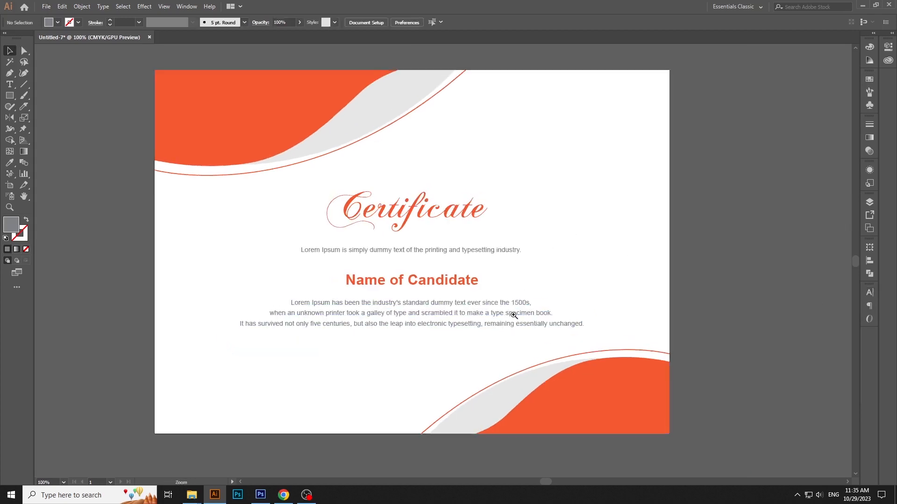
Add the text "Director's Signature" below the left part of the three-line paragraph
{"action": "scroll", "coordinate": [481, 304], "scroll_direction": "up", "scroll_amount": 1}
{"action": "left_click", "coordinate": [10, 85]}
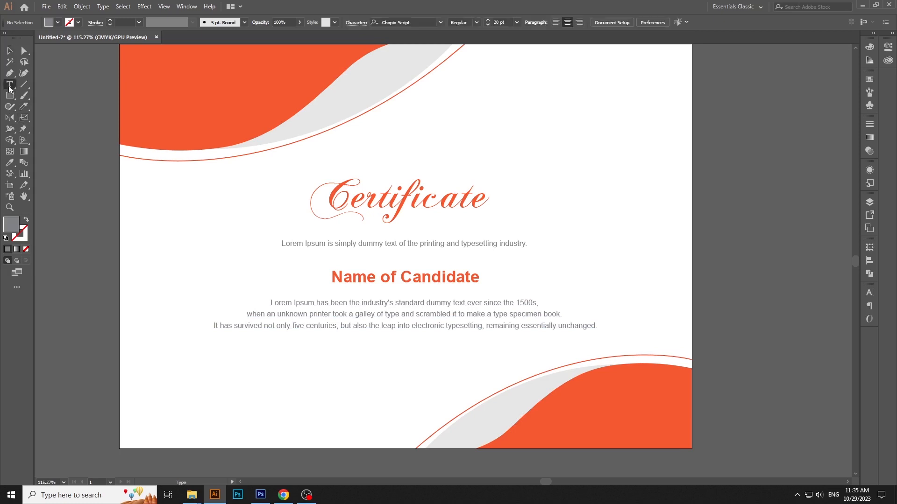
{"action": "left_click", "coordinate": [272, 376]}
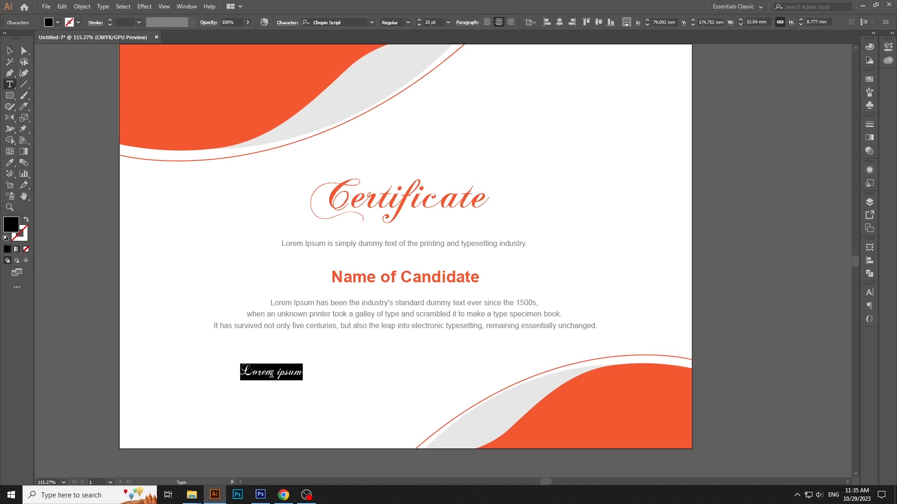
{"action": "type", "text": "Director'"}
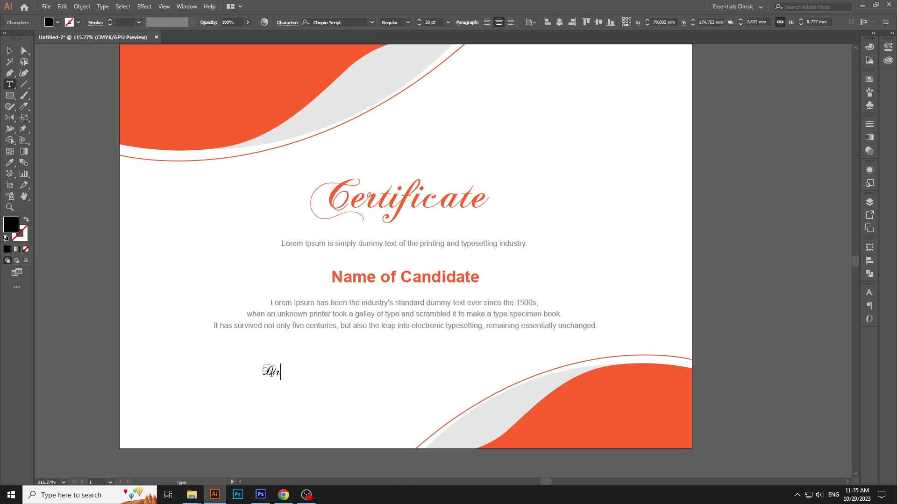
{"action": "key", "text": "Return"}
{"action": "type", "text": "s"}
{"action": "key", "text": "BackSpace"}
{"action": "key", "text": "BackSpace"}
{"action": "type", "text": "s Signature"}
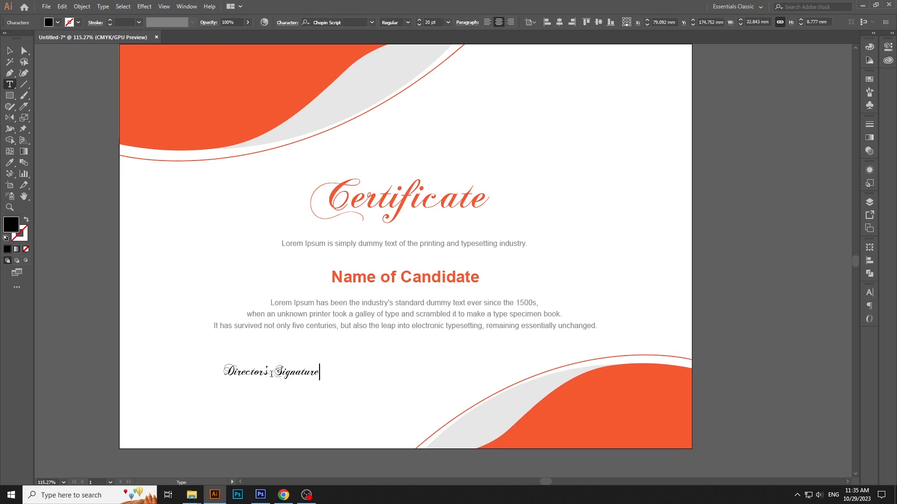
{"action": "key", "text": "Escape"}
{"action": "left_click_drag", "start_coordinate": [274, 372], "coordinate": [261, 396]}
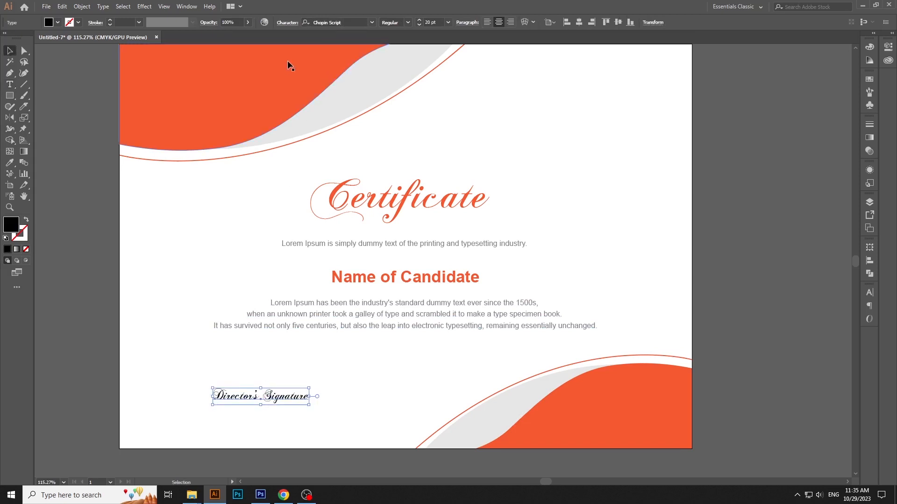
Change the "Director's Signature" text to Arial Regular at 10 pt
{"action": "left_click", "coordinate": [350, 22]}
{"action": "type", "text": "aria"}
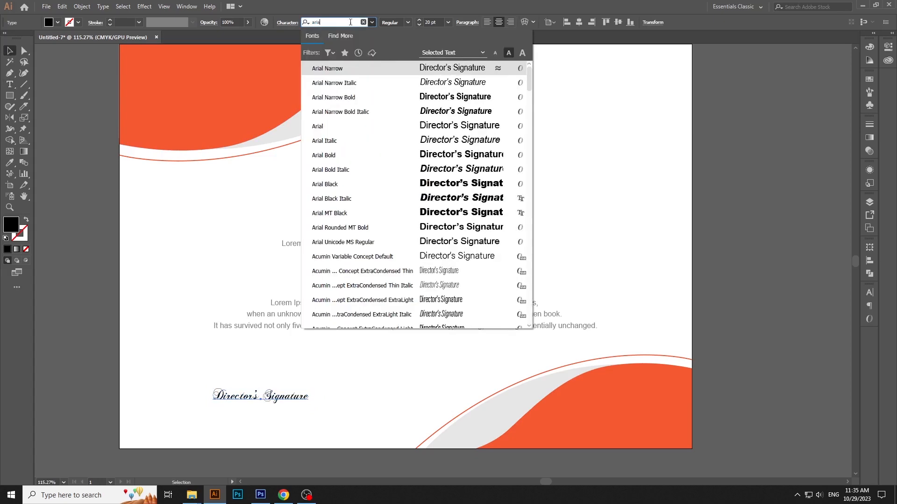
{"action": "left_click", "coordinate": [326, 126]}
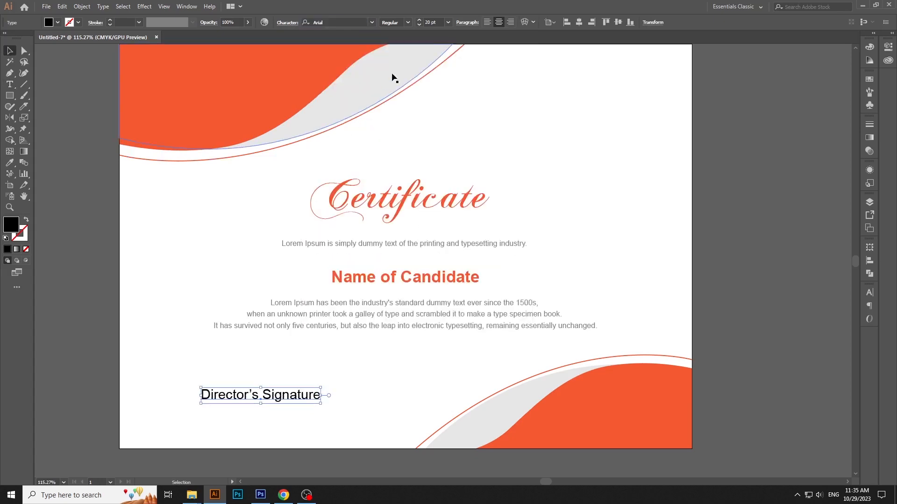
{"action": "left_click", "coordinate": [432, 22]}
{"action": "type", "text": "10"}
{"action": "key", "text": "Return"}
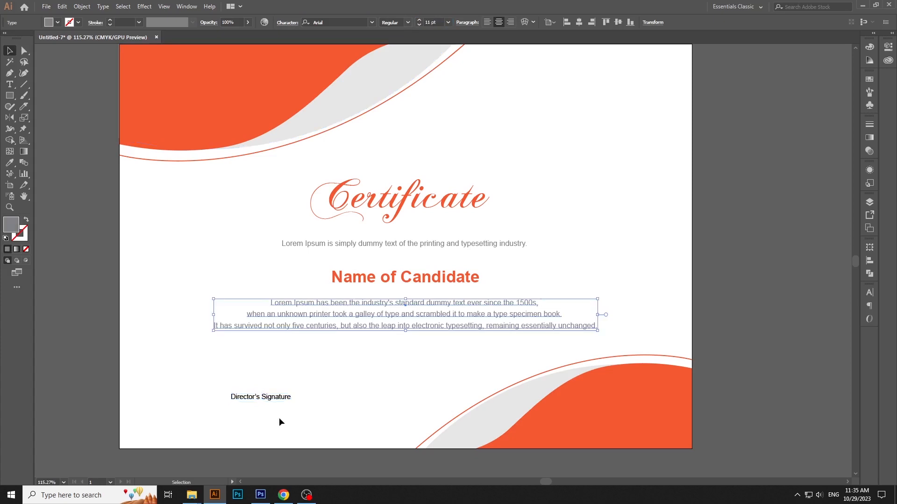
Move "Director's Signature" further toward the certificate's lower-left corner and fill it with a dark gray swatch
{"action": "left_click_drag", "start_coordinate": [283, 398], "coordinate": [256, 408]}
{"action": "left_click", "coordinate": [869, 79]}
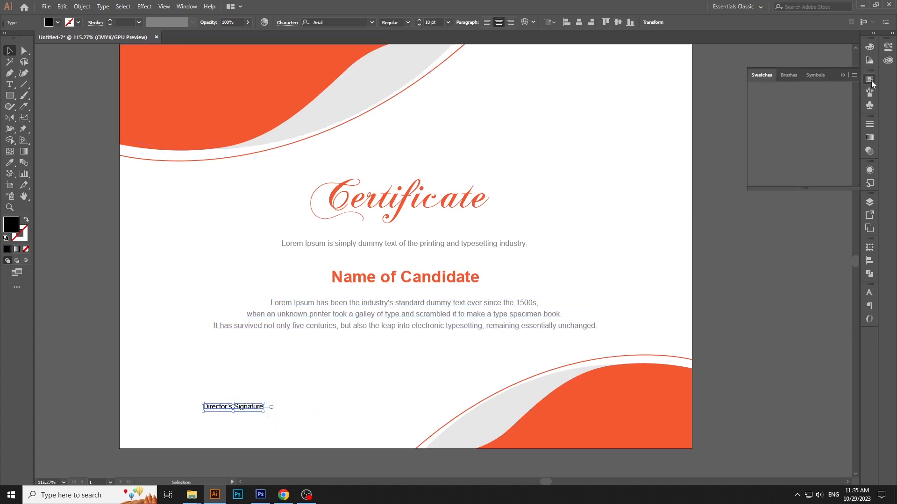
{"action": "left_click", "coordinate": [781, 132]}
{"action": "left_click", "coordinate": [392, 357]}
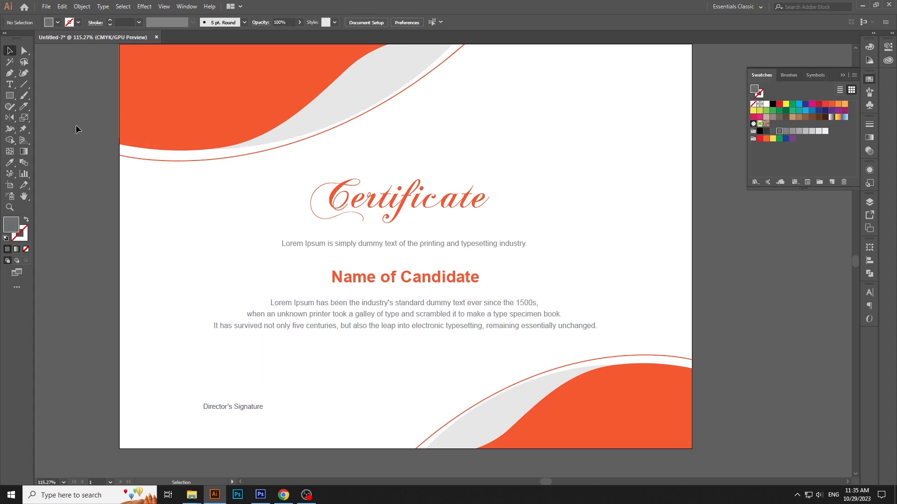
Draw a horizontal signature line about 49 mm long just above "Director's Signature" with a 0.5 pt stroke
{"action": "left_click", "coordinate": [10, 73]}
{"action": "left_click", "coordinate": [189, 396]}
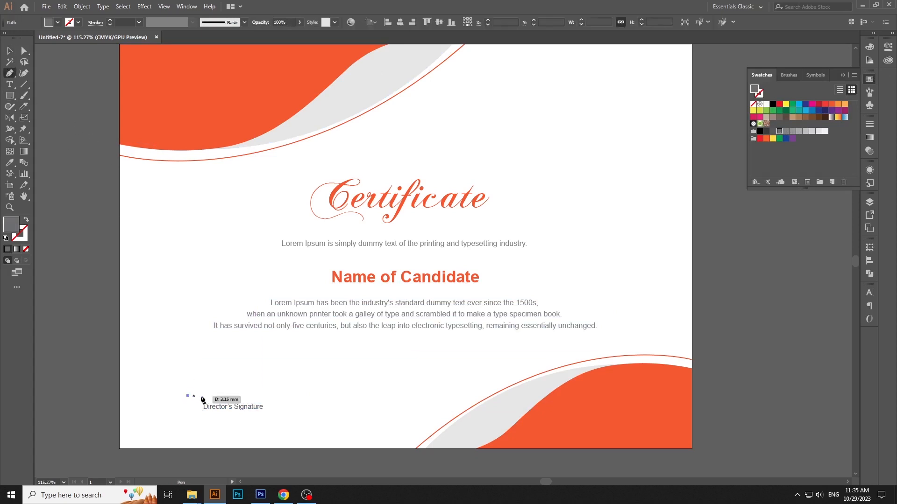
{"action": "key", "text": "v"}
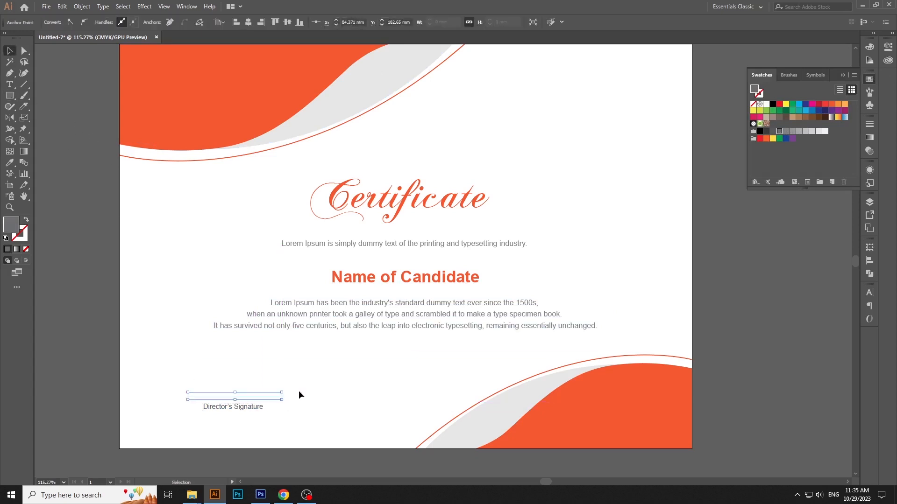
{"action": "left_click", "coordinate": [299, 390]}
{"action": "left_click", "coordinate": [281, 397]}
{"action": "left_click", "coordinate": [122, 20]}
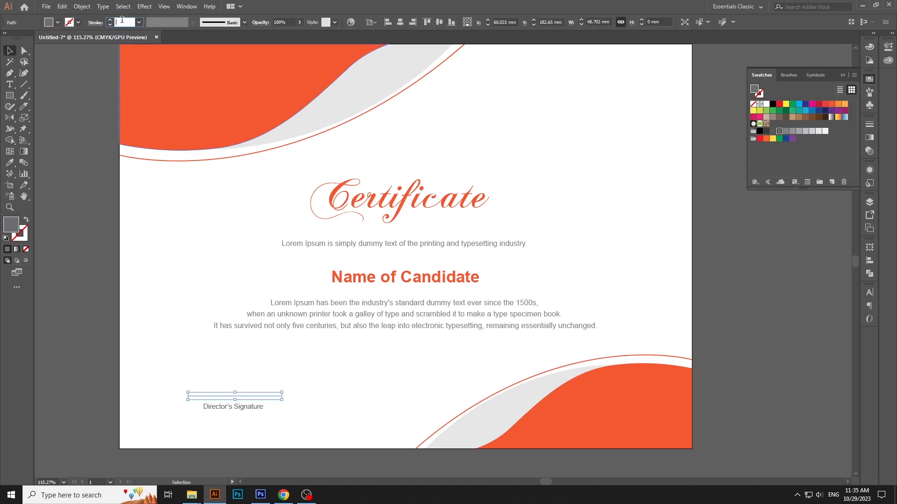
{"action": "type", "text": ".5"}
{"action": "key", "text": "Return"}
{"action": "left_click", "coordinate": [221, 373]}
Centre the signature line and its label horizontally on each other, and move the pair slightly right and down
{"action": "left_click_drag", "start_coordinate": [229, 387], "coordinate": [262, 411]}
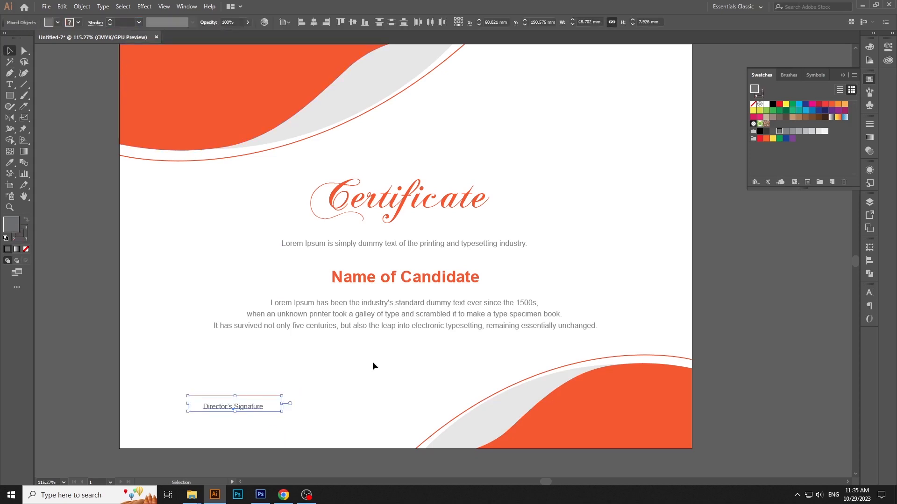
{"action": "left_click", "coordinate": [285, 22]}
{"action": "left_click", "coordinate": [296, 33]}
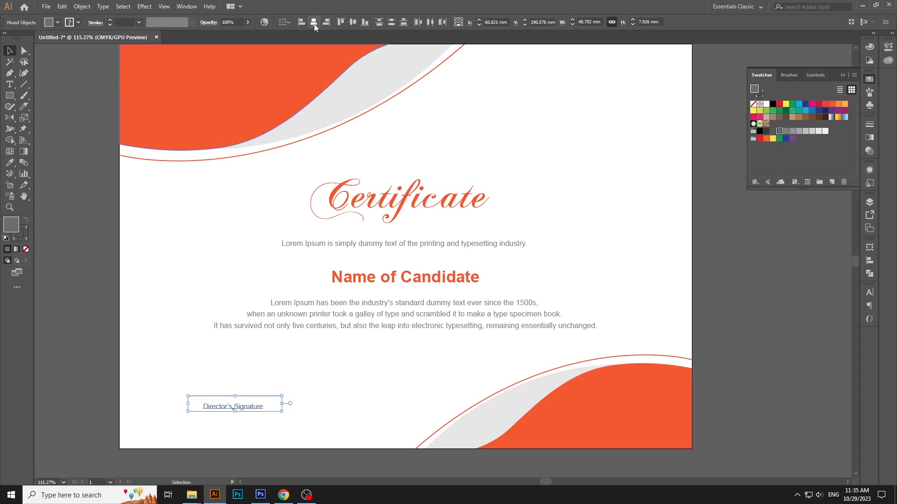
{"action": "left_click", "coordinate": [314, 23]}
{"action": "left_click_drag", "start_coordinate": [253, 414], "coordinate": [253, 415]}
{"action": "left_click_drag", "start_coordinate": [254, 407], "coordinate": [274, 413]}
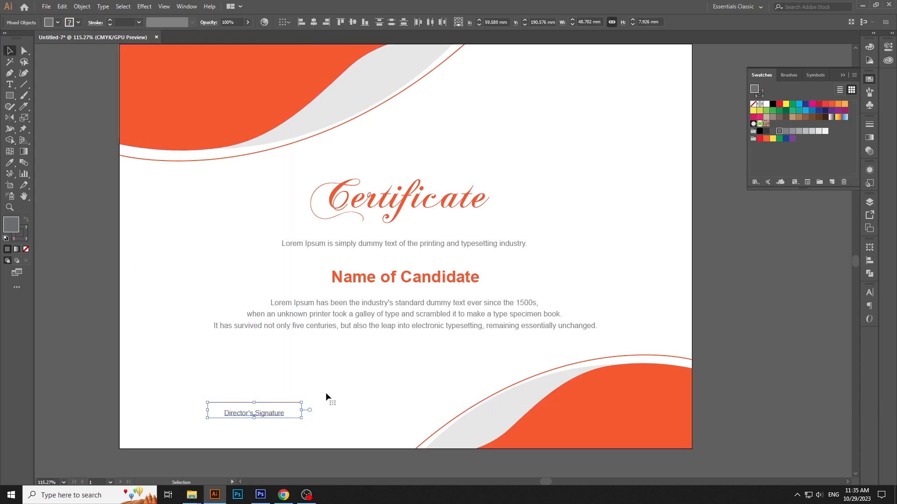
{"action": "left_click", "coordinate": [326, 392]}
Move the three-line Lorem Ipsum paragraph slightly down, away from the candidate name
{"action": "left_click_drag", "start_coordinate": [471, 315], "coordinate": [472, 320]}
{"action": "key", "text": "ctrl+shift+a"}
{"action": "key", "text": "ctrl+1"}
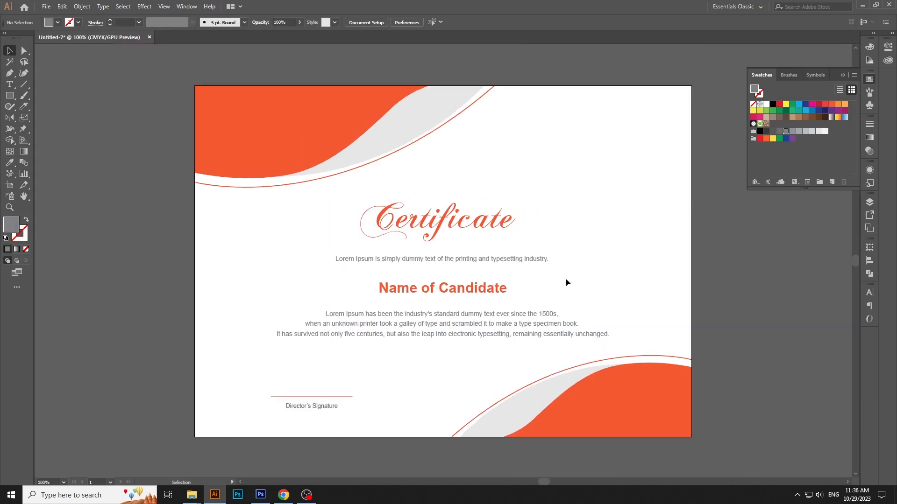
{"action": "left_click", "coordinate": [869, 108]}
Add the two-line placeholder text "LOGO HERE" in the blank area at the certificate's upper right
{"action": "scroll", "coordinate": [542, 306], "scroll_direction": "up", "scroll_amount": 1}
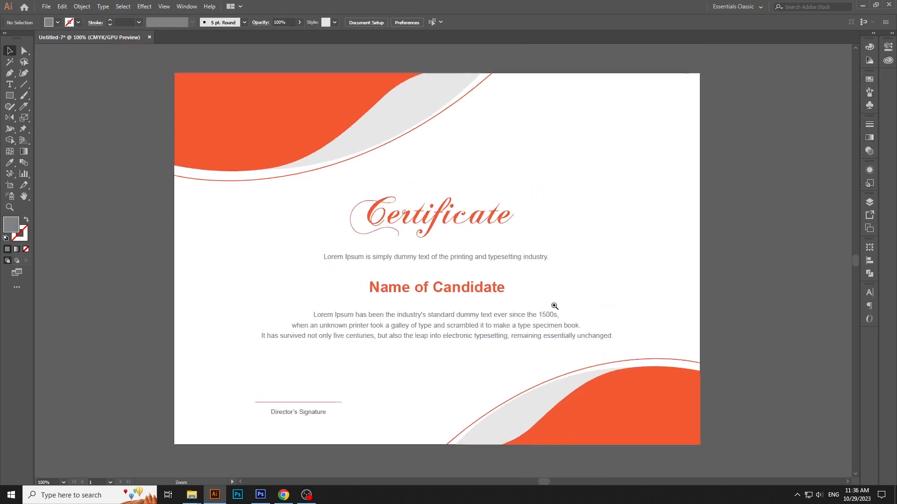
{"action": "left_click_drag", "start_coordinate": [553, 306], "coordinate": [567, 307]}
{"action": "scroll", "coordinate": [567, 308], "scroll_direction": "up", "scroll_amount": 1}
{"action": "key", "text": "t"}
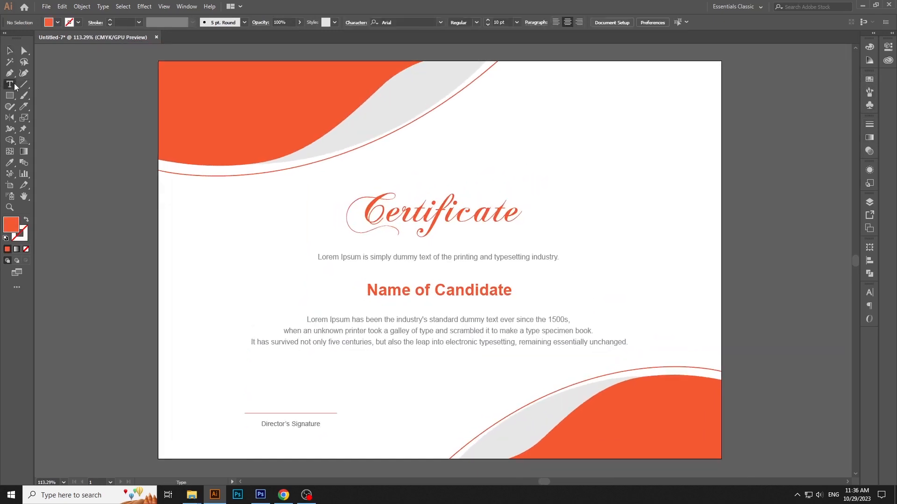
{"action": "left_click", "coordinate": [591, 125]}
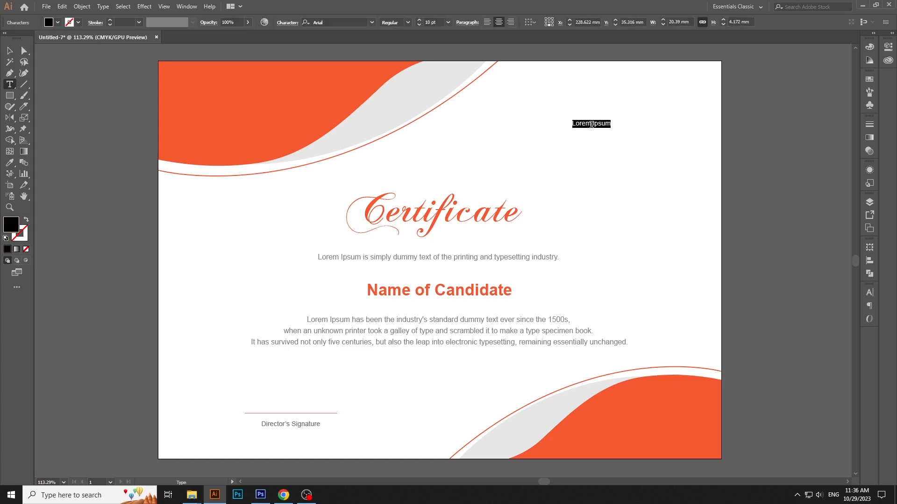
{"action": "type", "text": "LOGO "}
{"action": "type", "text": "HERE"}
Format the whole "LOGO HERE" text in Arial Bold at 16 pt
{"action": "key", "text": "ctrl+a"}
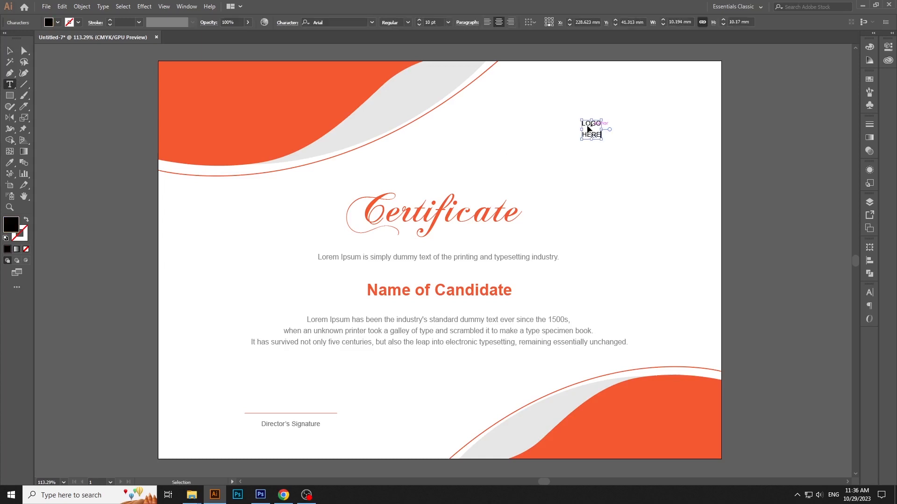
{"action": "left_click", "coordinate": [407, 23]}
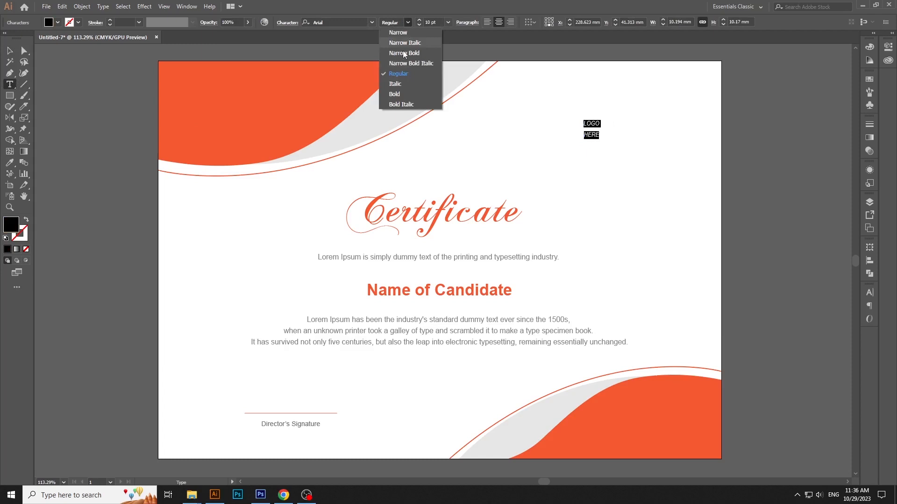
{"action": "left_click", "coordinate": [404, 86]}
{"action": "left_click", "coordinate": [438, 24]}
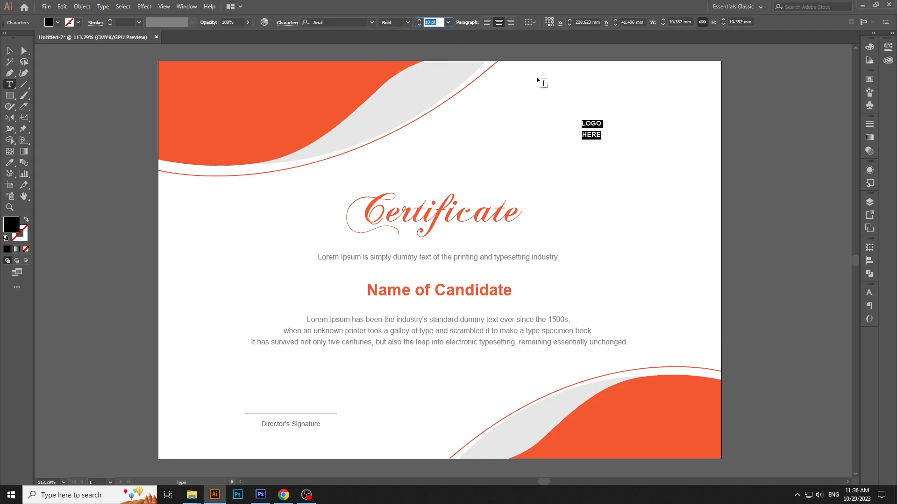
{"action": "type", "text": "16"}
{"action": "key", "text": "Return"}
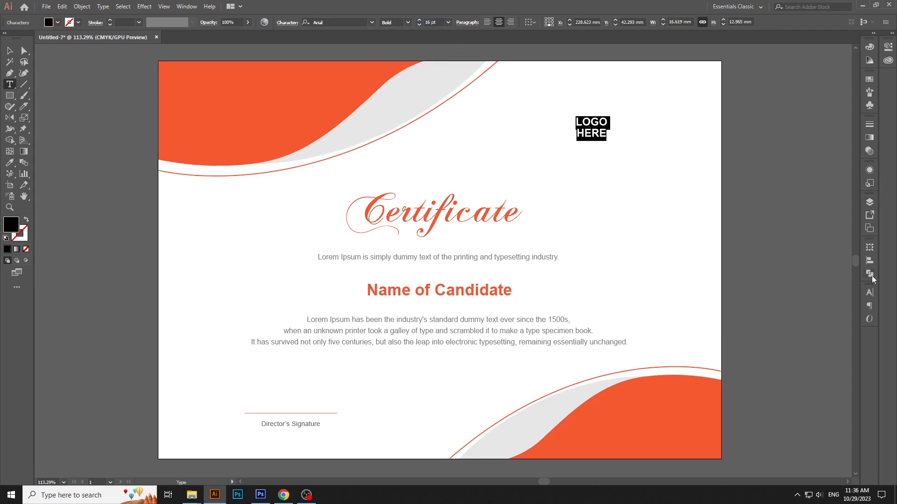
{"action": "left_click", "coordinate": [868, 292]}
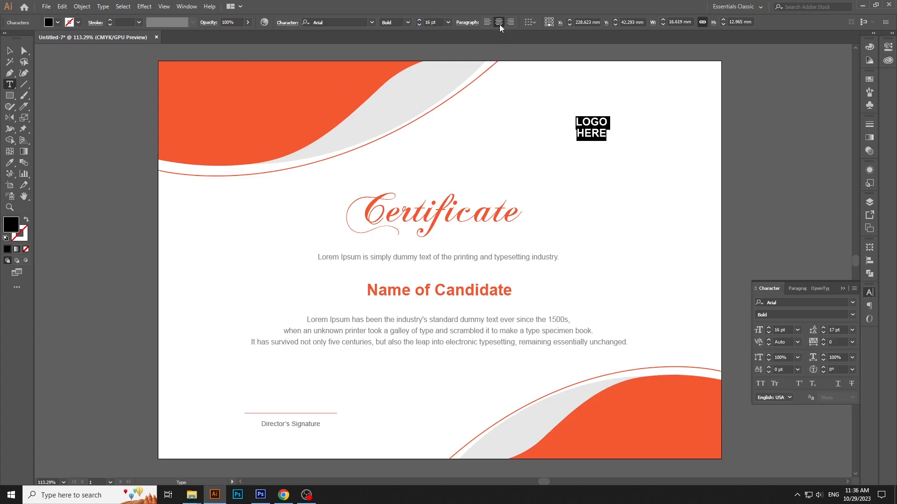
Move the "LOGO HERE" text closer to the certificate's upper-right corner
{"action": "left_click", "coordinate": [9, 50]}
{"action": "left_click", "coordinate": [571, 135]}
{"action": "left_click_drag", "start_coordinate": [599, 130], "coordinate": [680, 131]}
{"action": "left_click", "coordinate": [666, 147]}
Frame "LOGO HERE" with an unfilled, black-stroked rectangle about 22 × 19 mm and nudge the frame slightly up around the text
{"action": "left_click", "coordinate": [9, 96]}
{"action": "key", "text": "v"}
{"action": "left_click", "coordinate": [27, 223]}
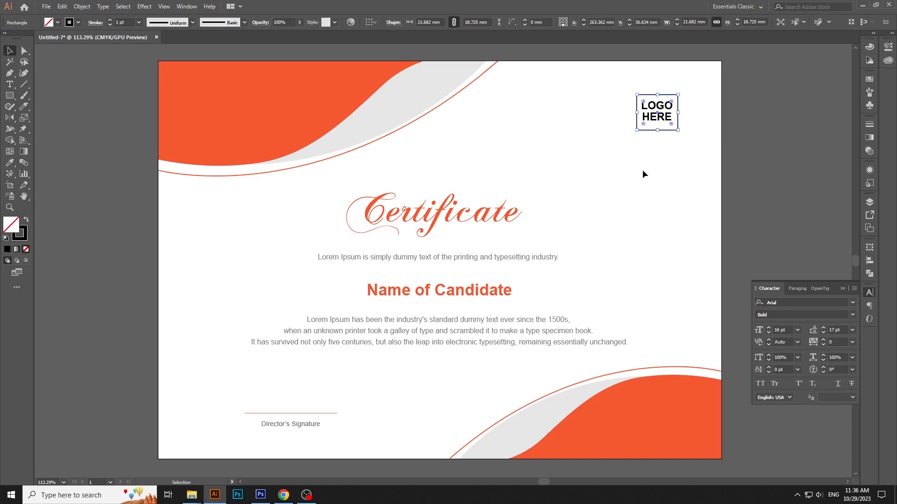
{"action": "left_click", "coordinate": [656, 134]}
Fill the "LOGO HERE" text with a dark gray swatch
{"action": "left_click", "coordinate": [656, 116]}
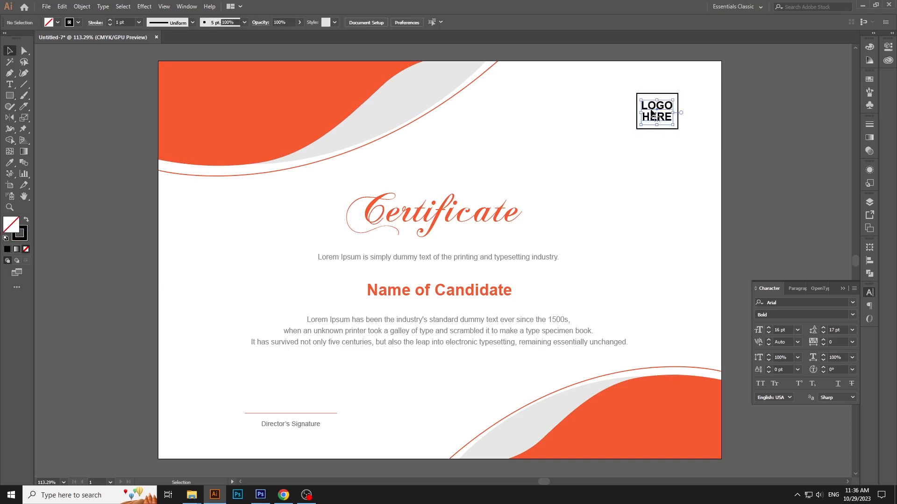
{"action": "left_click", "coordinate": [57, 22]}
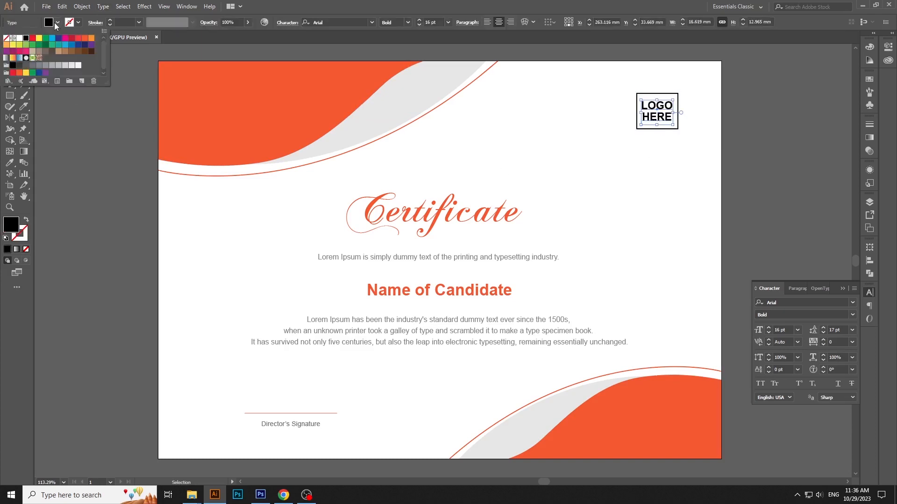
{"action": "left_click", "coordinate": [26, 66]}
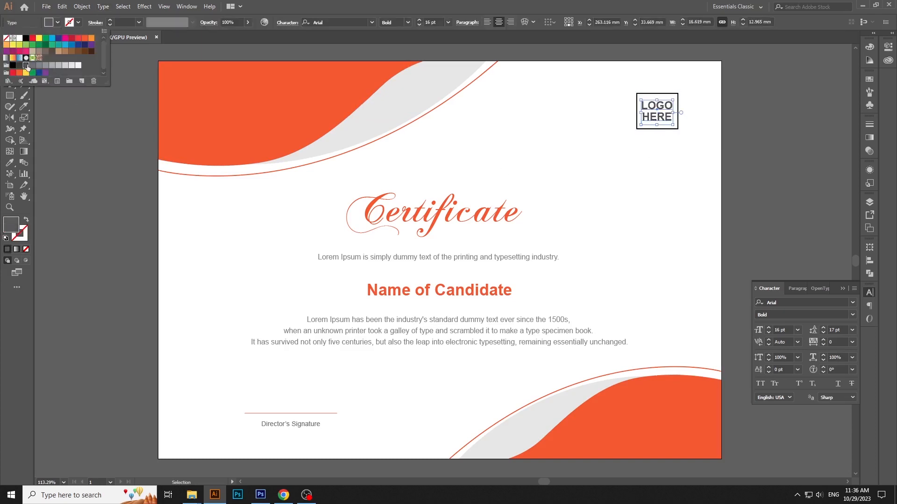
Change the stroke of the rectangle around "LOGO HERE" to the orange swatch
{"action": "left_click", "coordinate": [667, 96]}
{"action": "left_click", "coordinate": [75, 22]}
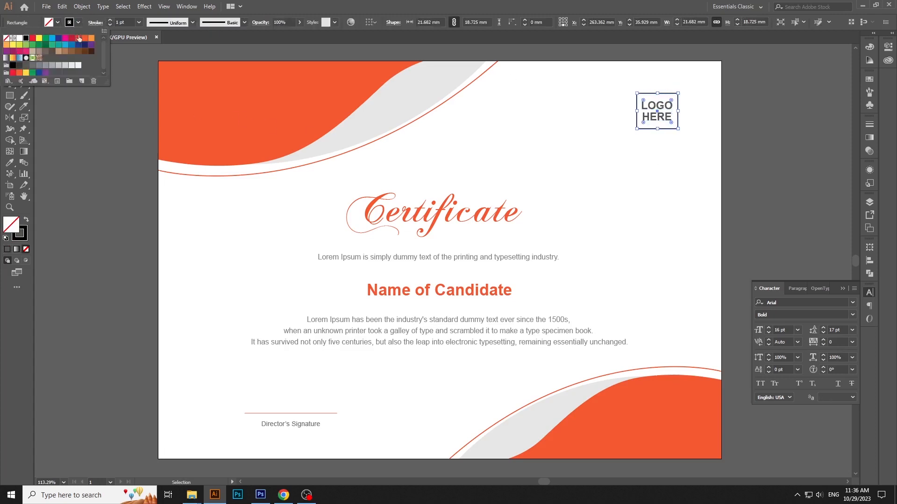
{"action": "left_click", "coordinate": [85, 38]}
{"action": "left_click", "coordinate": [627, 193]}
{"action": "left_click", "coordinate": [626, 194]}
{"action": "left_click", "coordinate": [869, 293]}
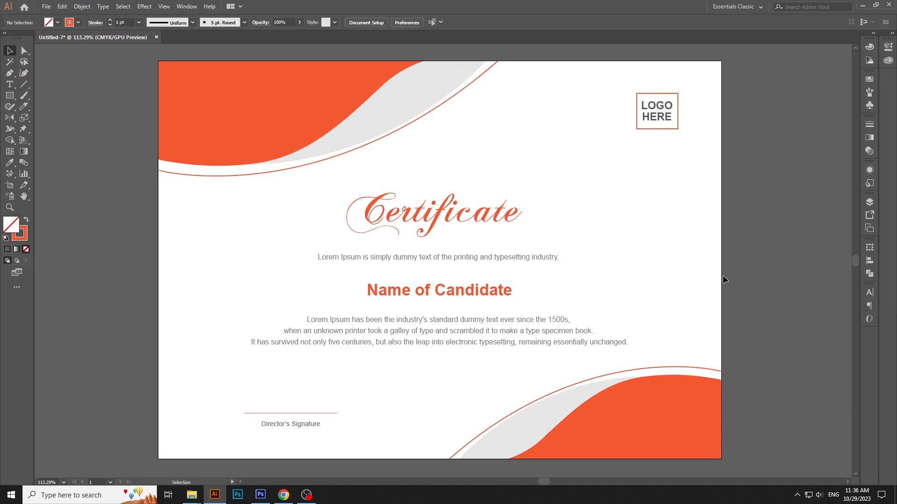
Nudge the "Certificate" title slightly up and enlarge "Name of Candidate" slightly about its centre
{"action": "left_click", "coordinate": [449, 218]}
{"action": "left_click", "coordinate": [640, 271]}
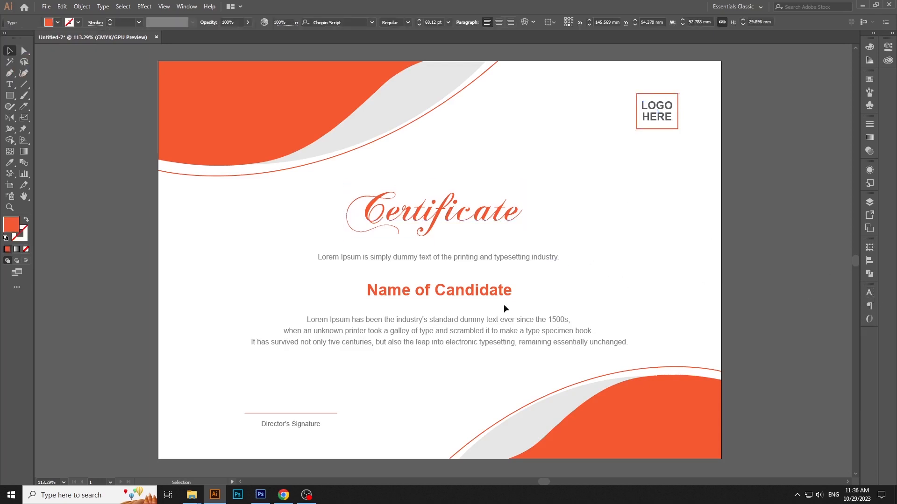
{"action": "left_click", "coordinate": [505, 298]}
{"action": "left_click_drag", "start_coordinate": [513, 302], "coordinate": [519, 308]}
Nudge the three-line Lorem Ipsum paragraph slightly down, away from the candidate name
{"action": "left_click", "coordinate": [467, 325]}
{"action": "left_click", "coordinate": [466, 326]}
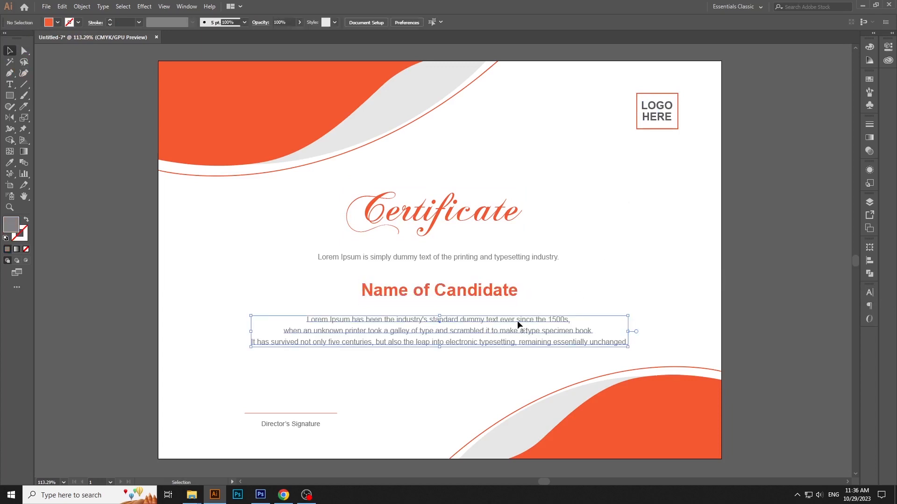
{"action": "key", "text": "Down"}
{"action": "key", "text": "Down"}
{"action": "left_click", "coordinate": [602, 305]}
Align the horizontal centres of the "Certificate" title, the intro line, the candidate name and the three-line paragraph
{"action": "left_click_drag", "start_coordinate": [423, 162], "coordinate": [452, 329]}
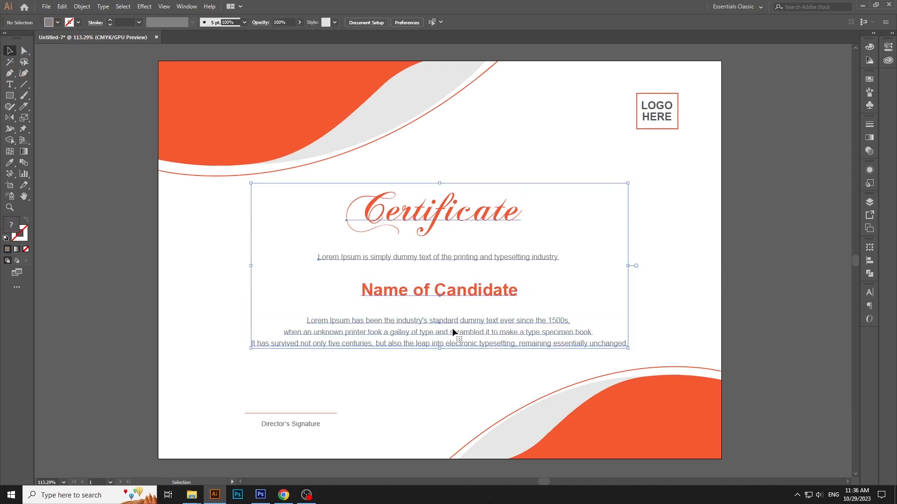
{"action": "left_click", "coordinate": [562, 23]}
{"action": "left_click", "coordinate": [779, 186]}
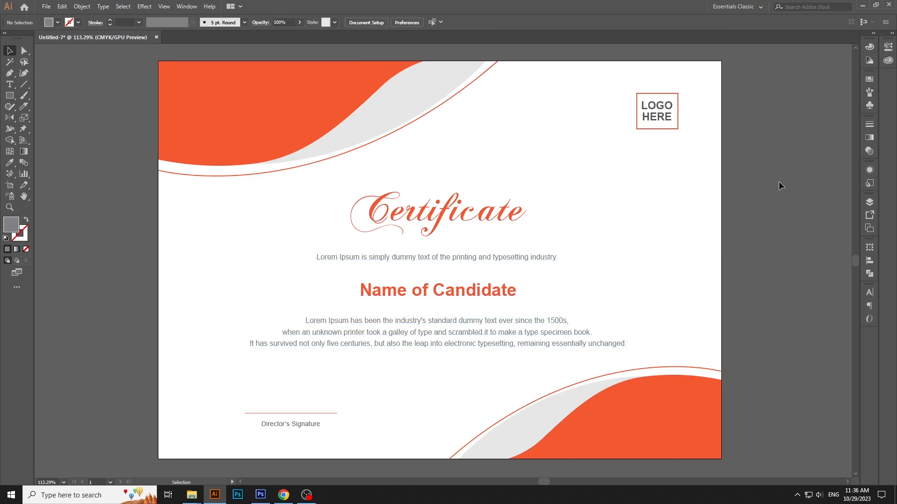